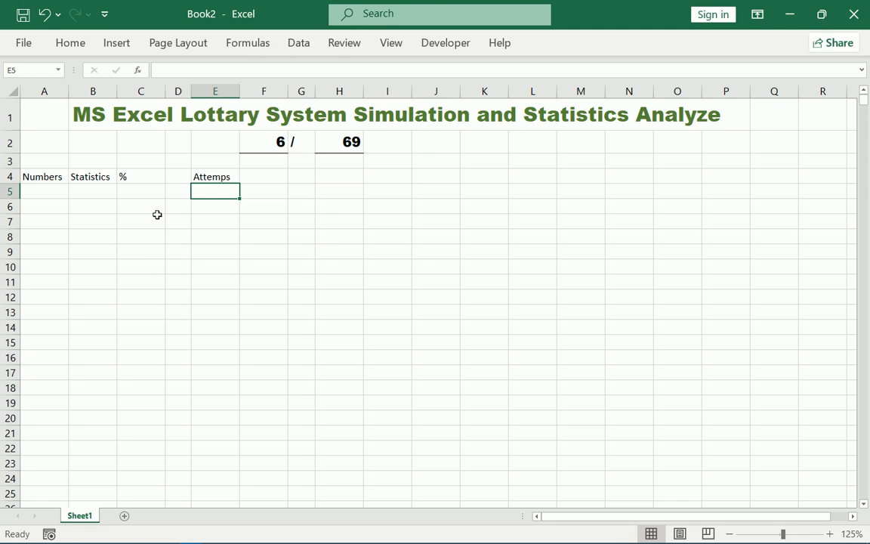
Step: Start inserting a function in cell A5 under Numbers and search the functions for "SEQUENCY"
left_click(51, 193)
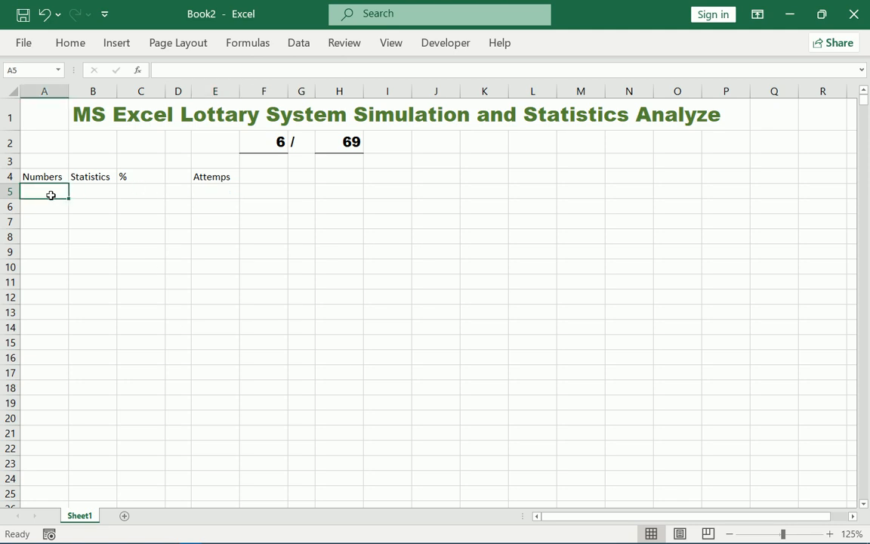
left_click(248, 41)
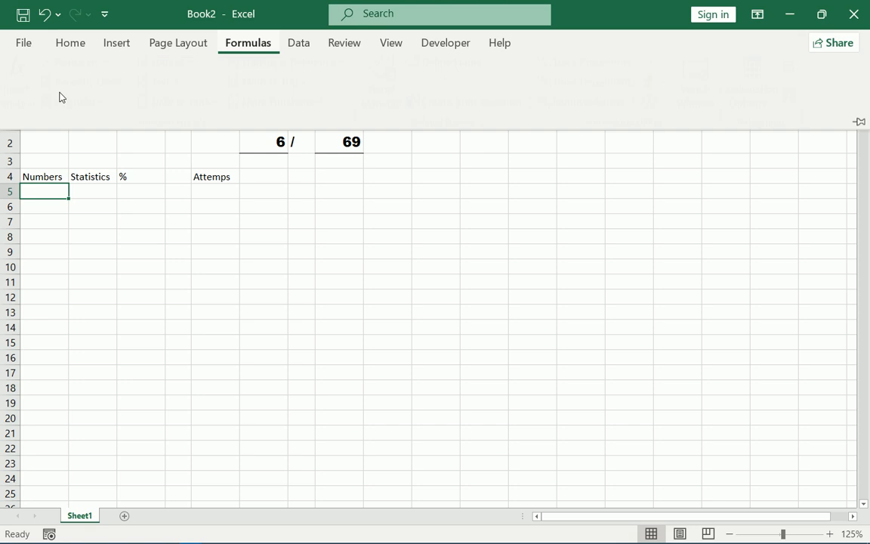
left_click(25, 89)
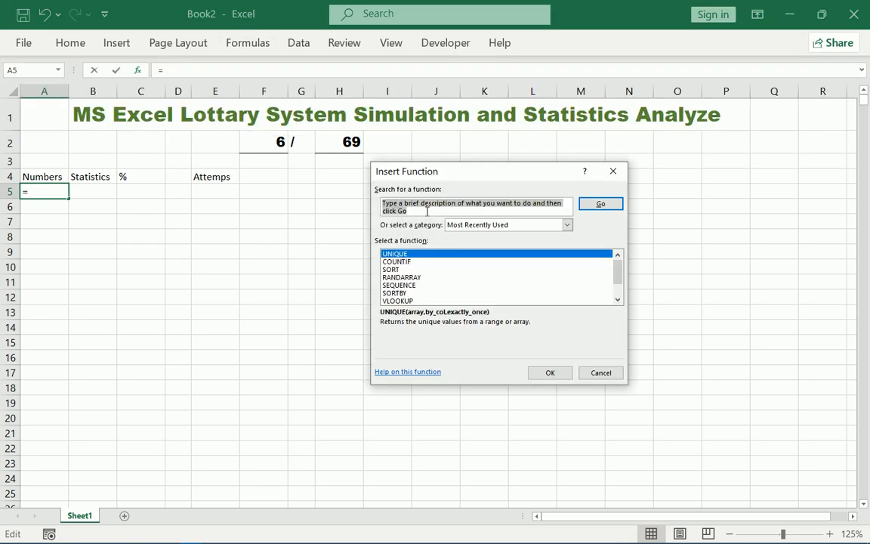
type("s")
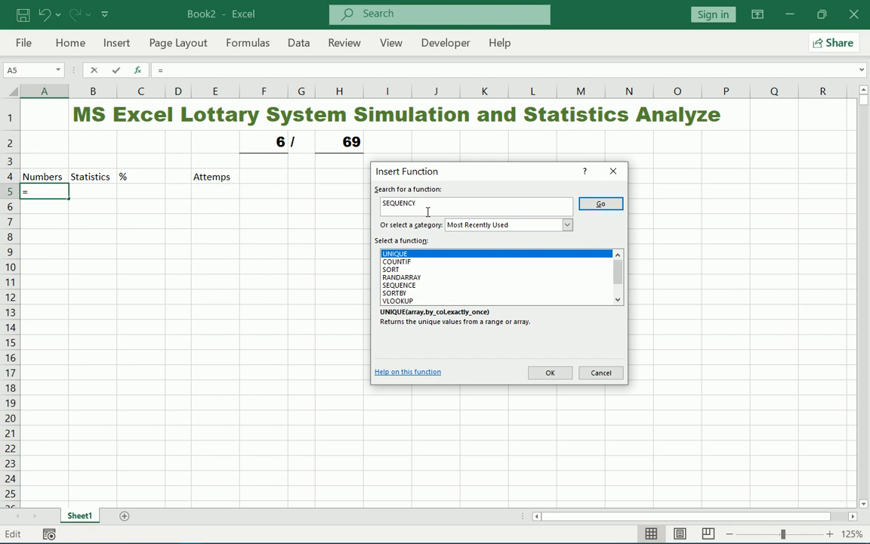
key("Return")
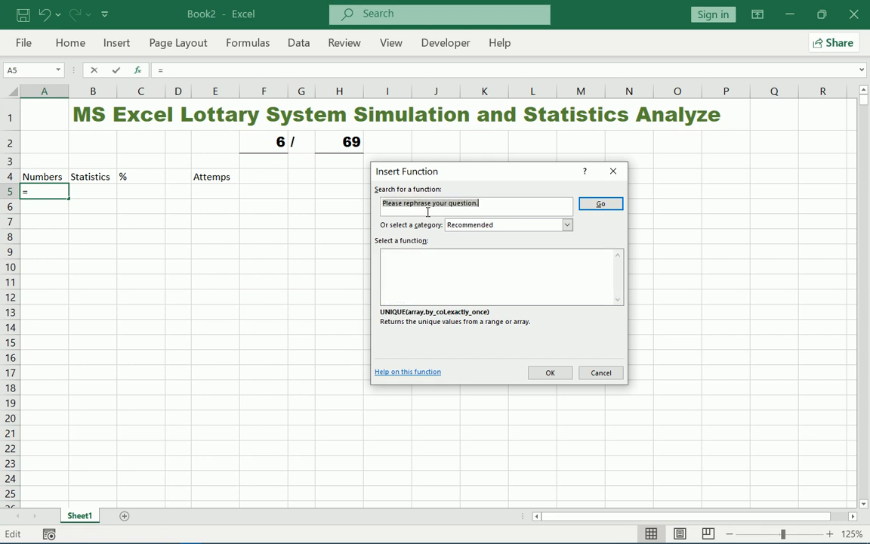
Step: Set the function category to All, then search for SEQUENCE and choose it for cell A5
left_click(566, 225)
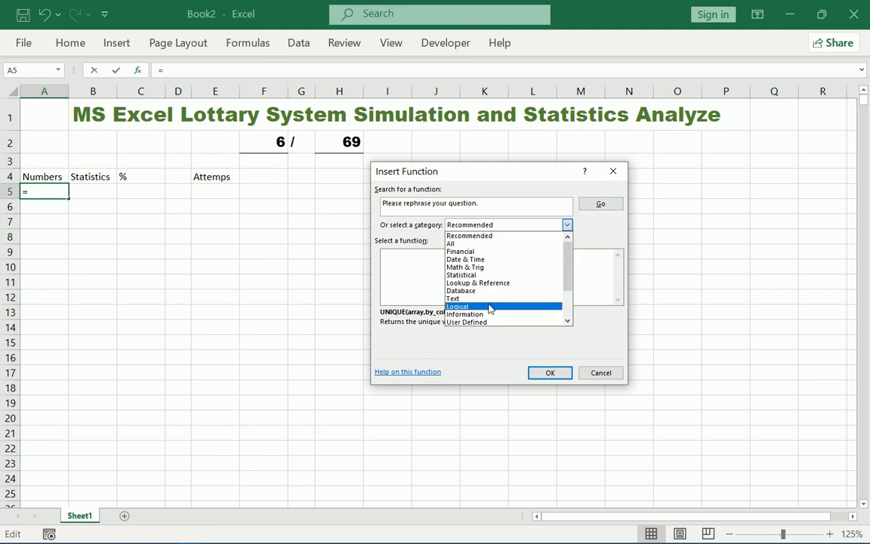
left_click(467, 244)
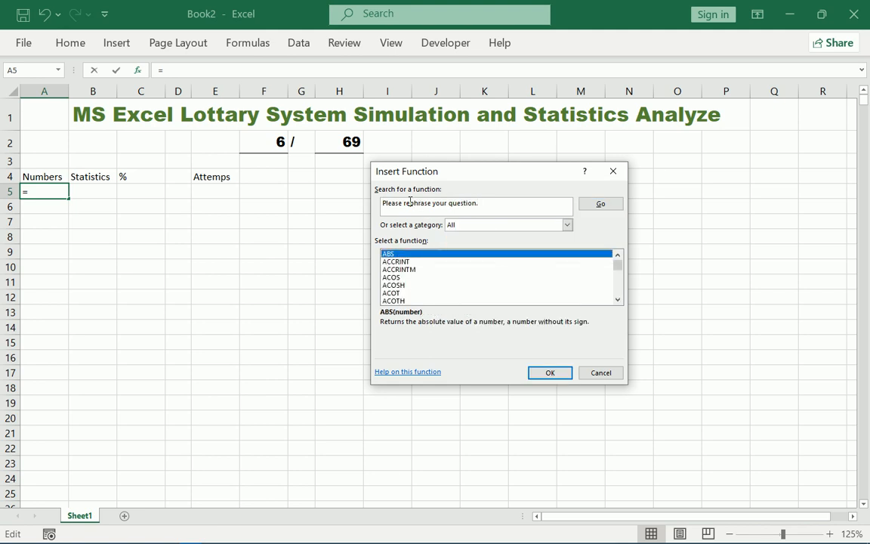
left_click(411, 202)
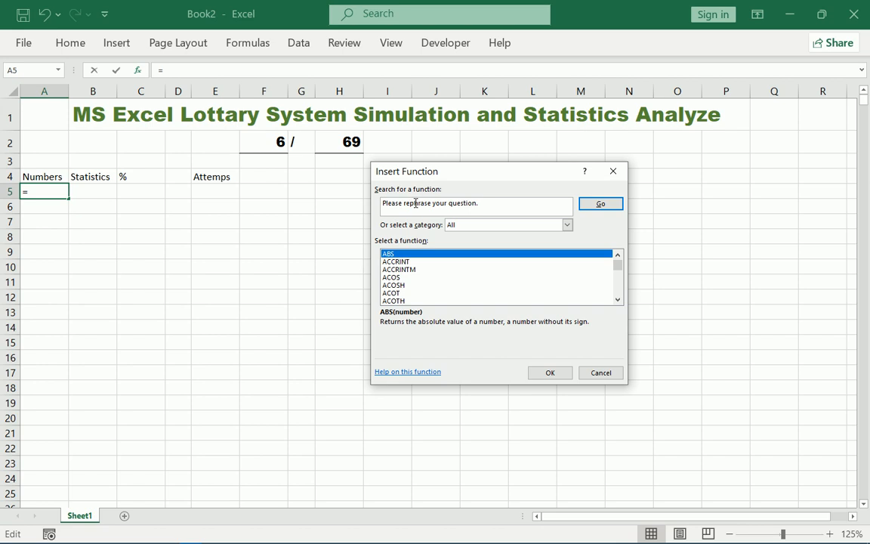
left_click_drag(482, 203, 376, 204)
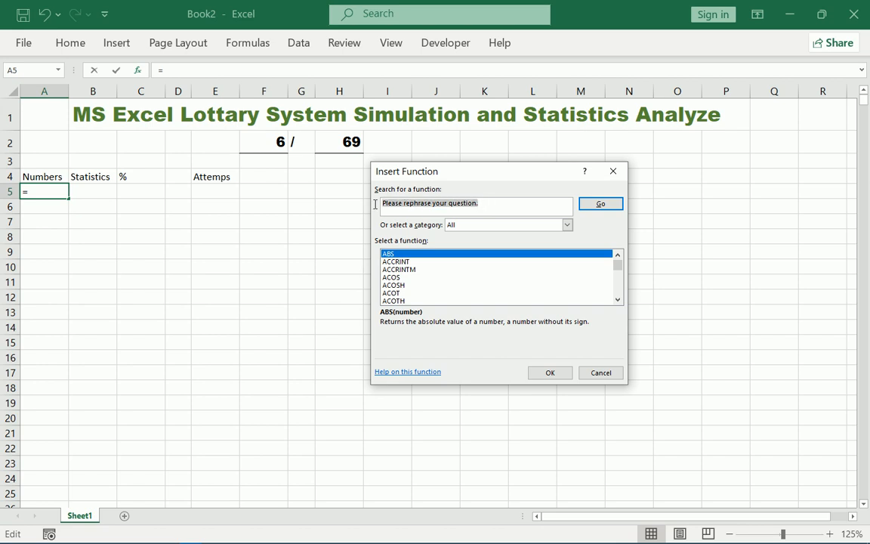
type("SEQUENCE")
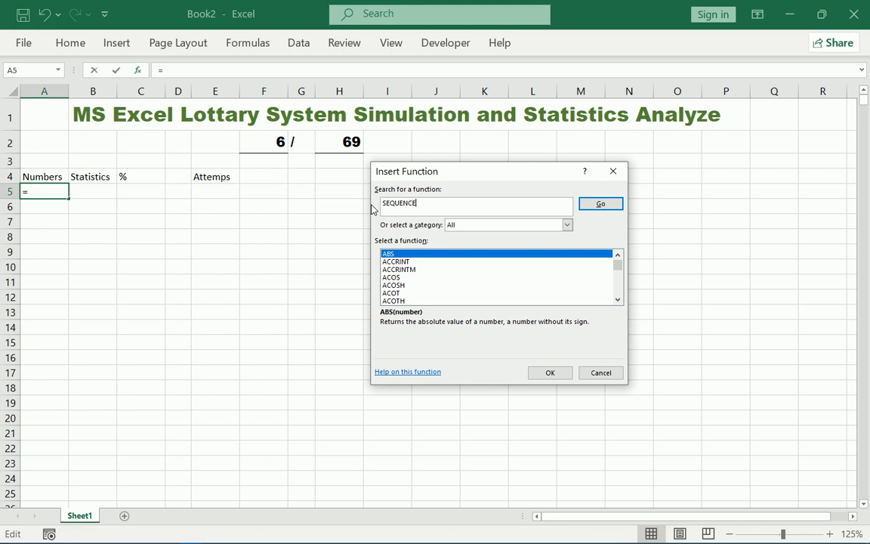
key("Return")
key("Return")
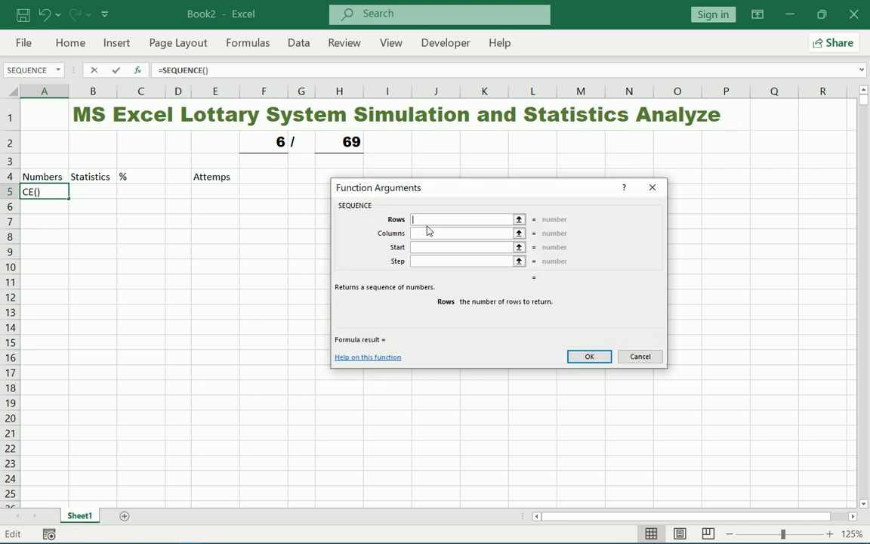
Step: Complete the SEQUENCE formula in A5 with rows taken from H2, 1 column, start 1 and step 1, and check the generated list
left_click(348, 143)
left_click(421, 235)
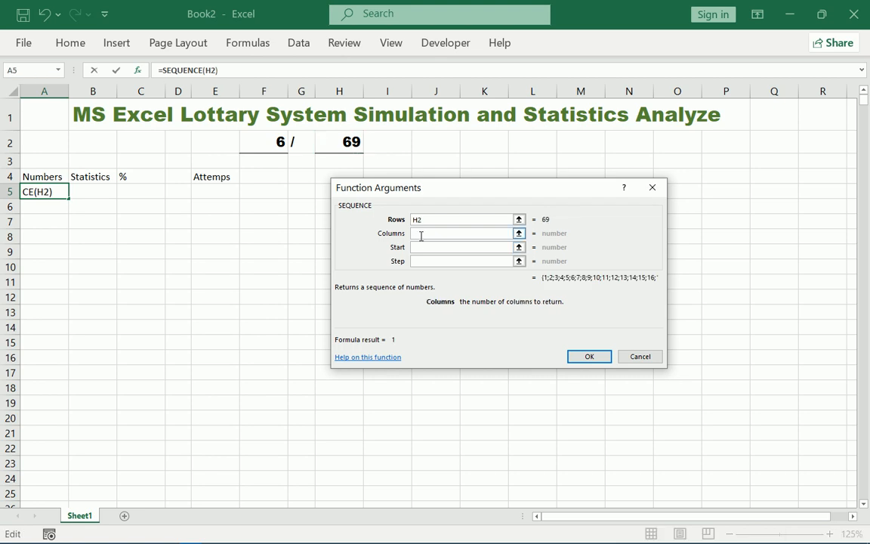
type("1")
left_click(421, 247)
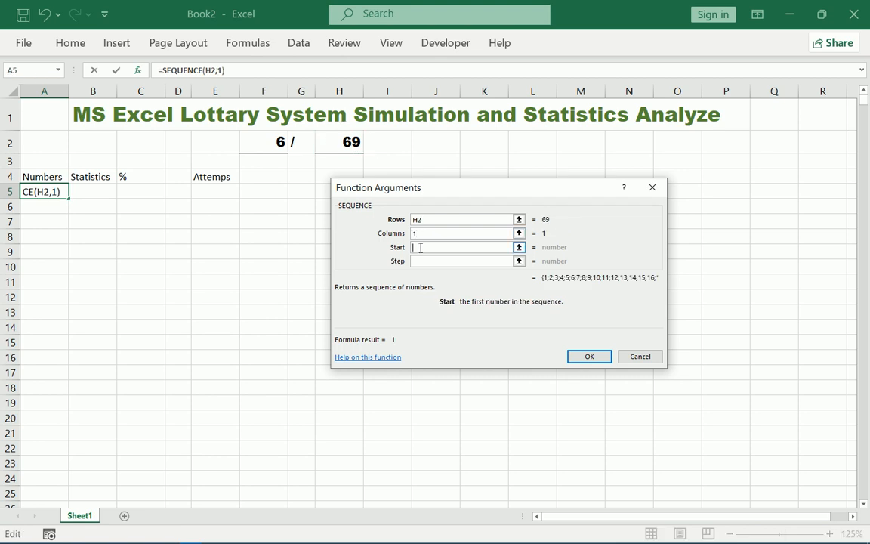
type("1")
left_click(421, 261)
type("1")
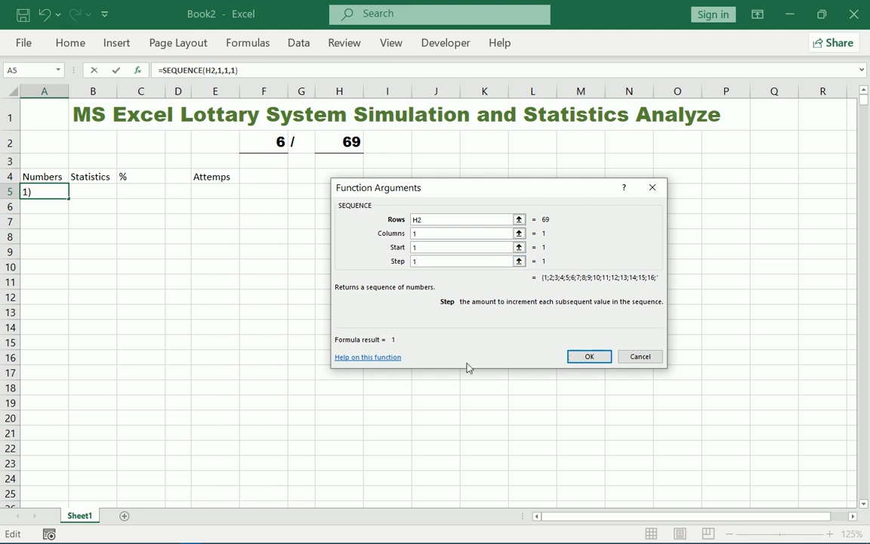
left_click(577, 358)
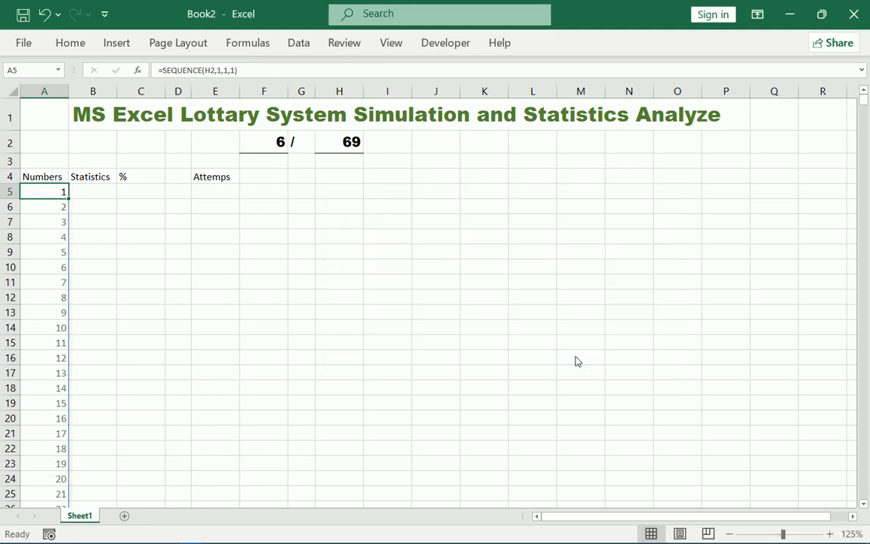
scroll(106, 311, "down", 12)
scroll(105, 311, "down", 9)
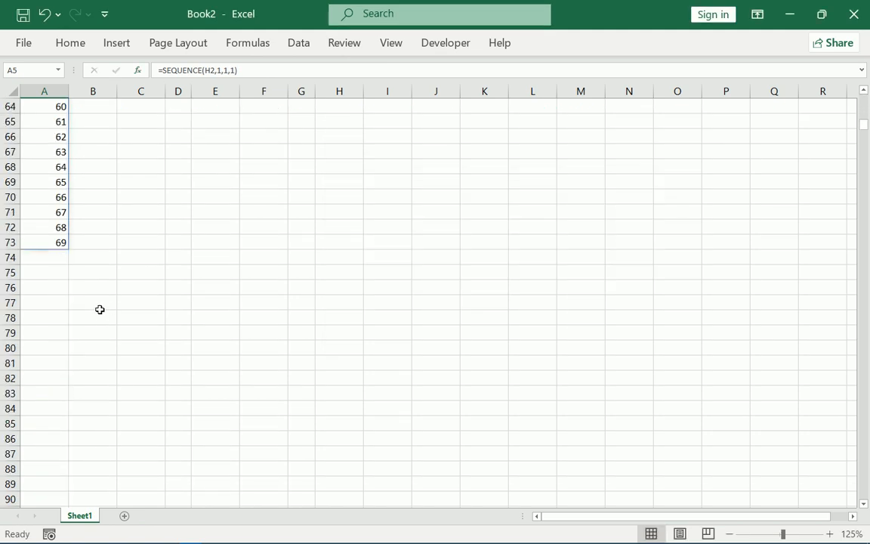
scroll(99, 309, "up", 13)
scroll(98, 301, "up", 8)
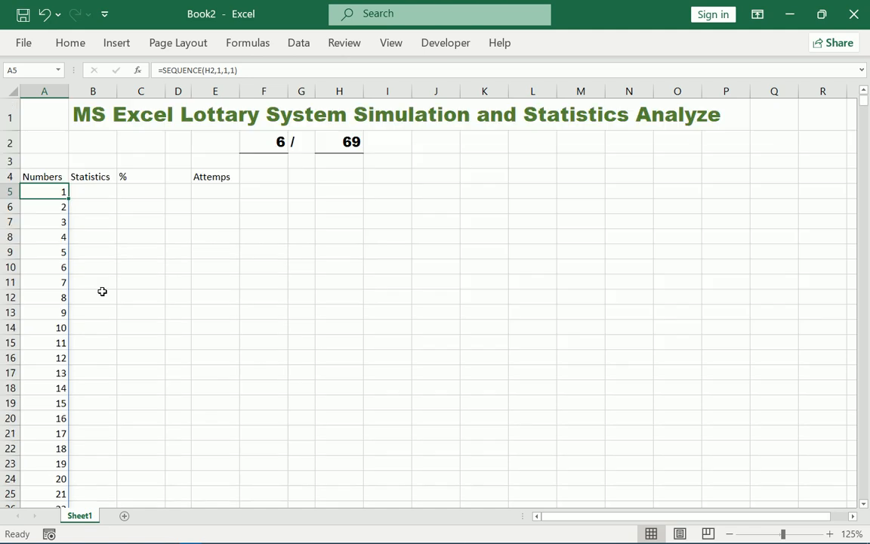
Step: Start inserting a function in cell E5 under Attemps, with the function category set to All
left_click(183, 192)
left_click(195, 191)
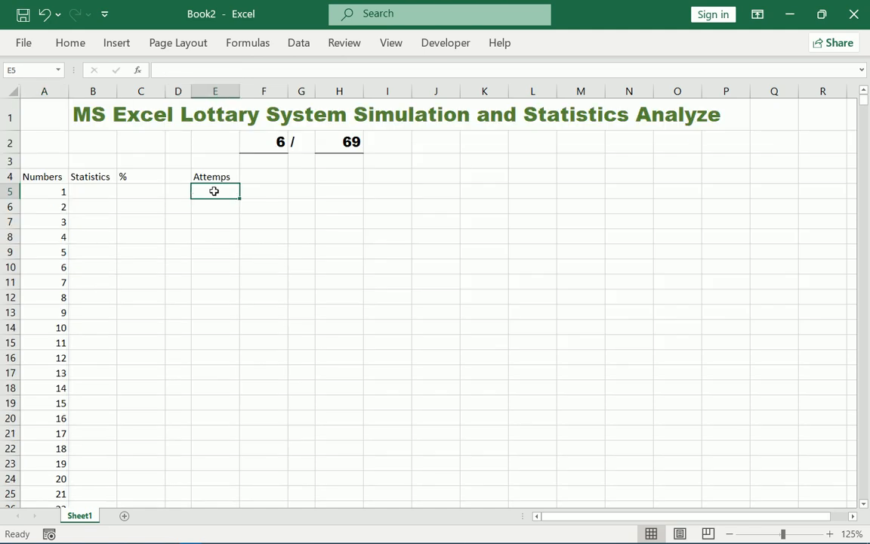
double_click(214, 191)
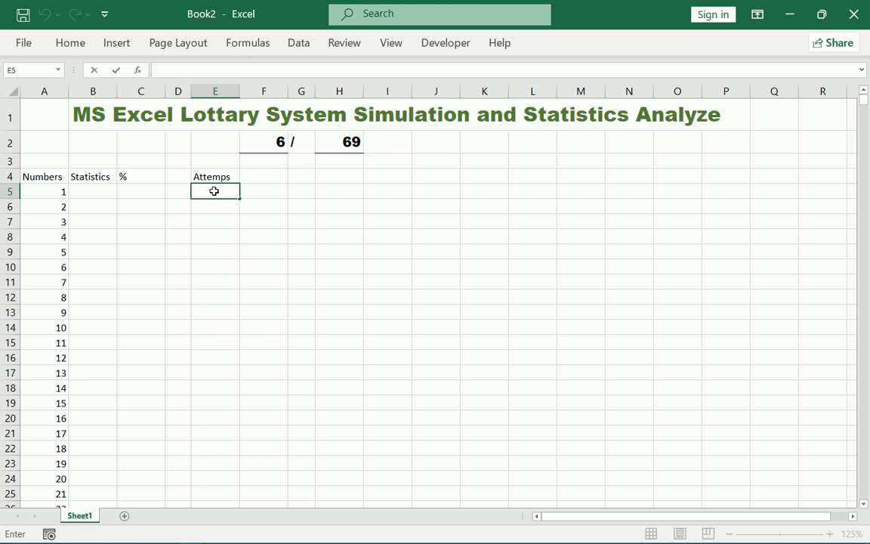
left_click(242, 40)
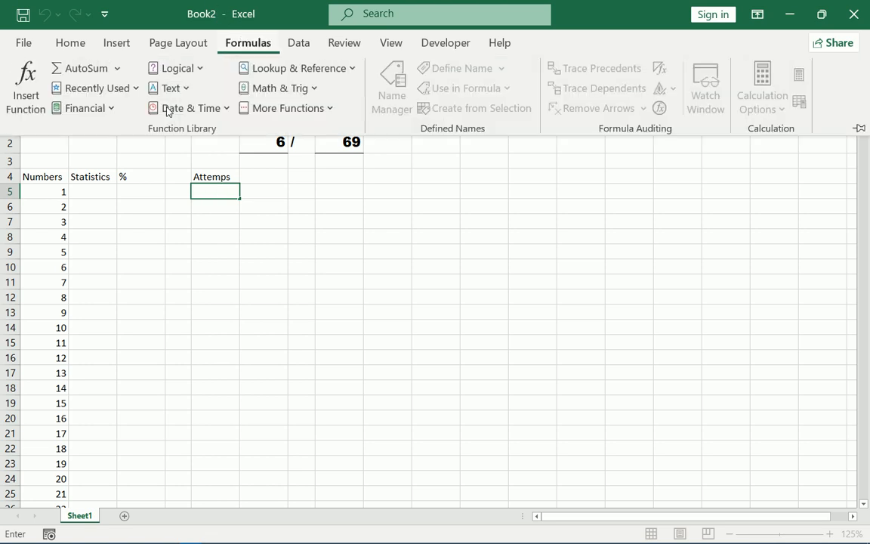
left_click(26, 90)
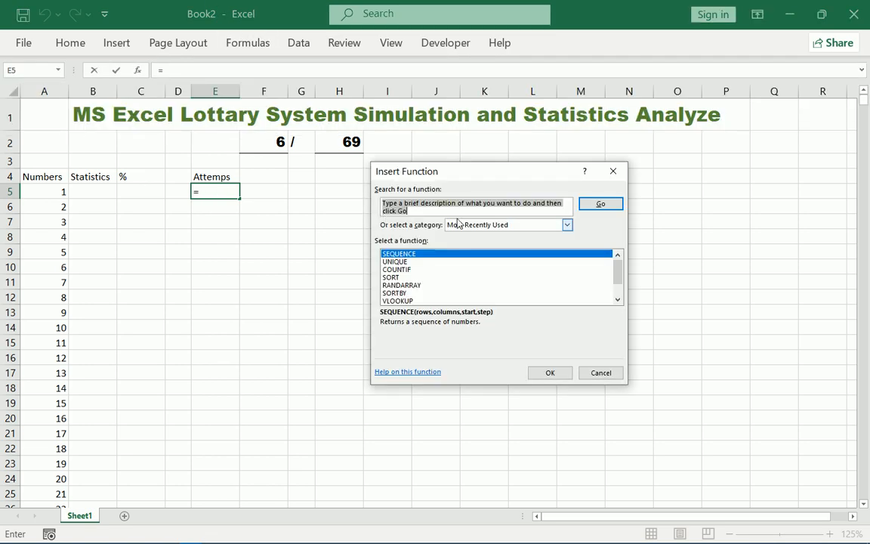
left_click(567, 224)
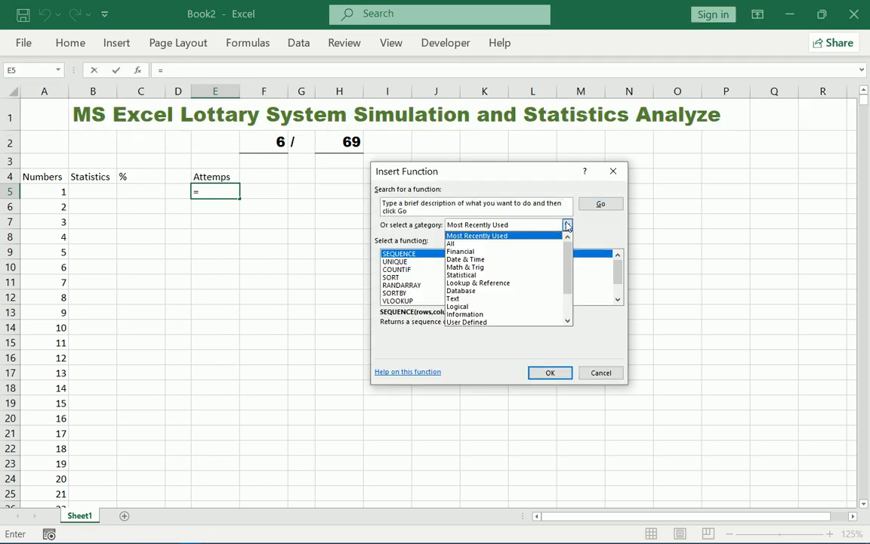
left_click(487, 244)
Step: Search the functions for RANDARRAY and open its arguments for cell E5
left_click(412, 212)
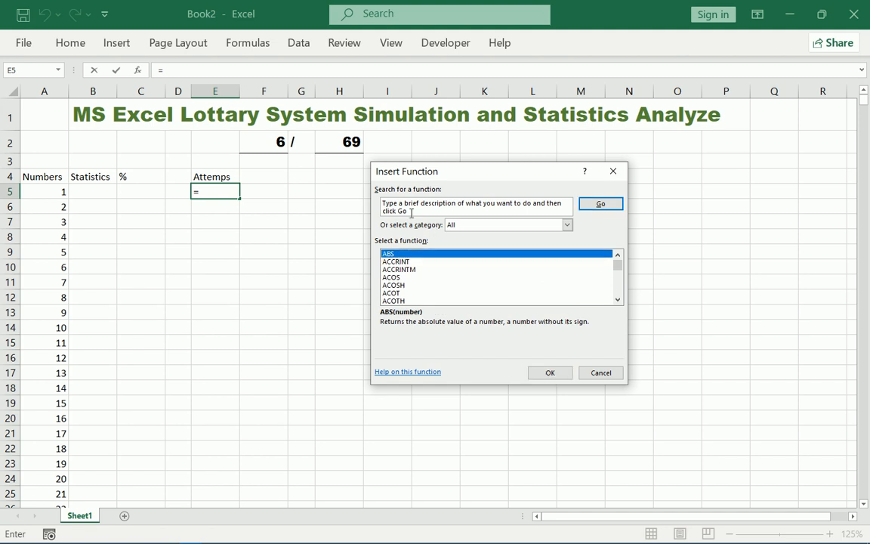
left_click_drag(411, 213, 370, 204)
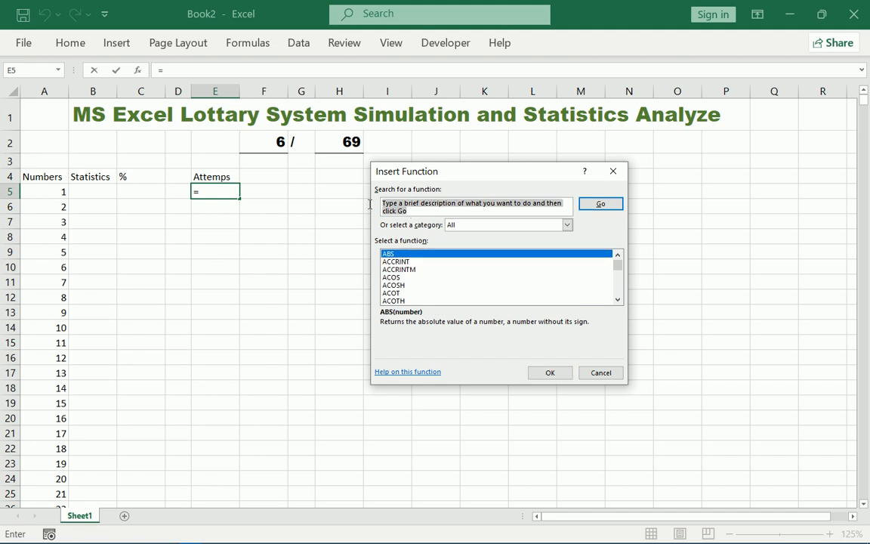
type("RANDA")
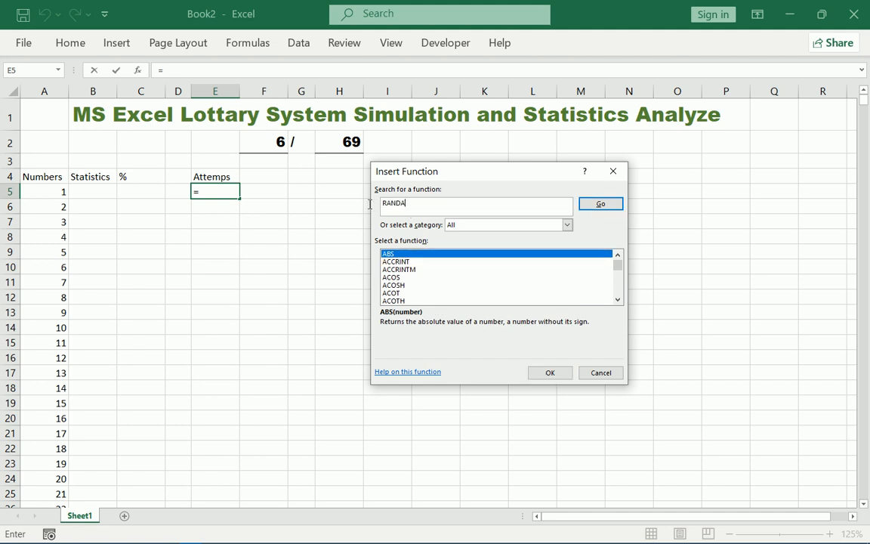
type("RRAY")
key("Return")
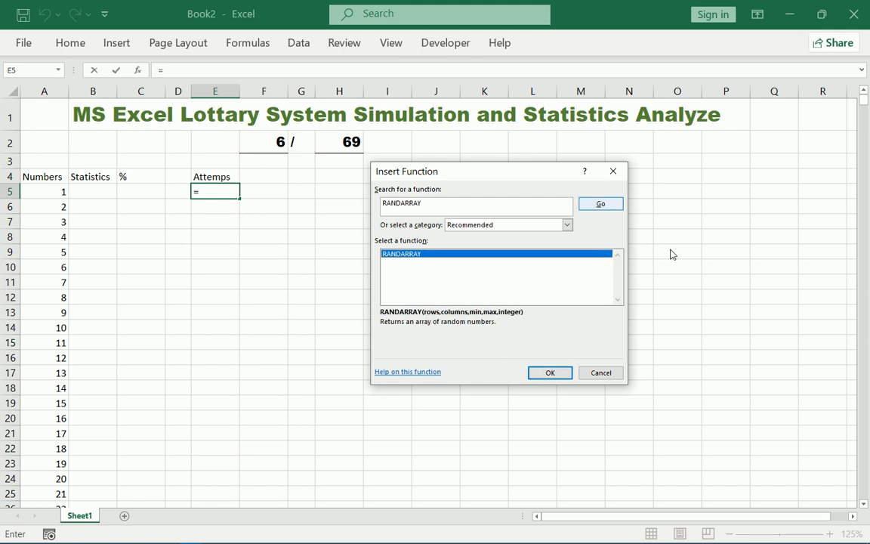
double_click(454, 257)
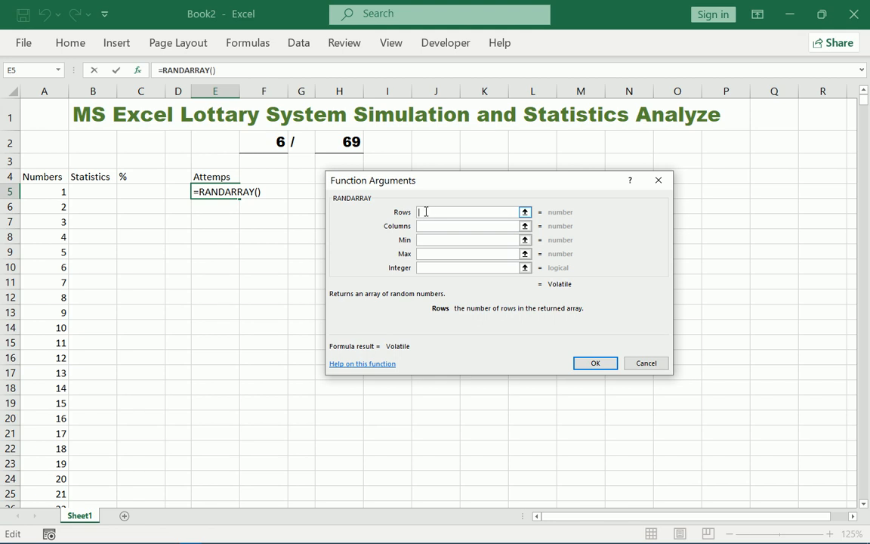
Step: Complete the RANDARRAY formula in E5 with 1000 rows, columns from F2, min 1, max from H2 and integer TRUE, and check the generated draws
type("1000")
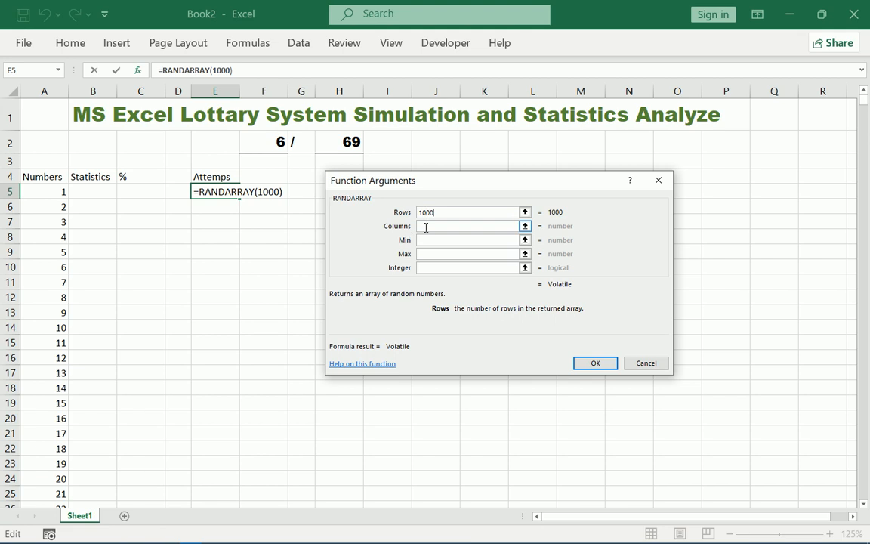
left_click(427, 229)
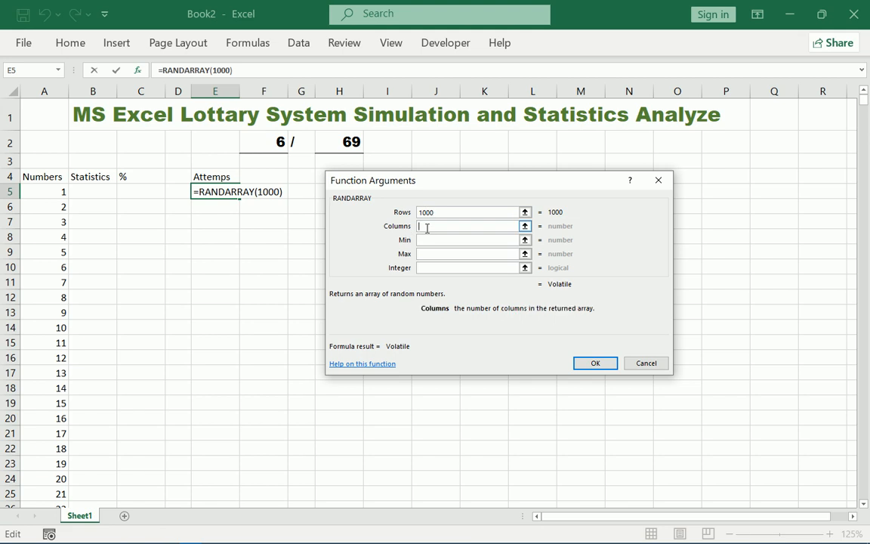
left_click(266, 142)
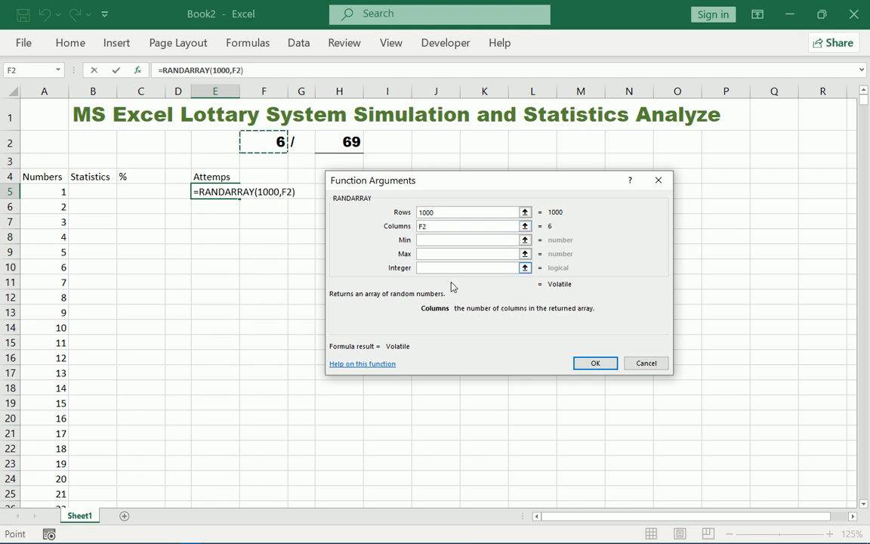
left_click(423, 239)
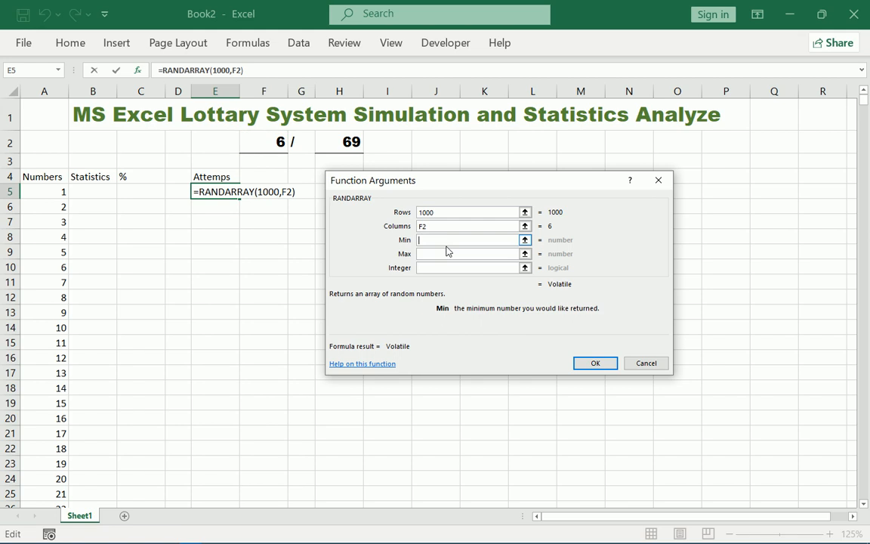
type("1")
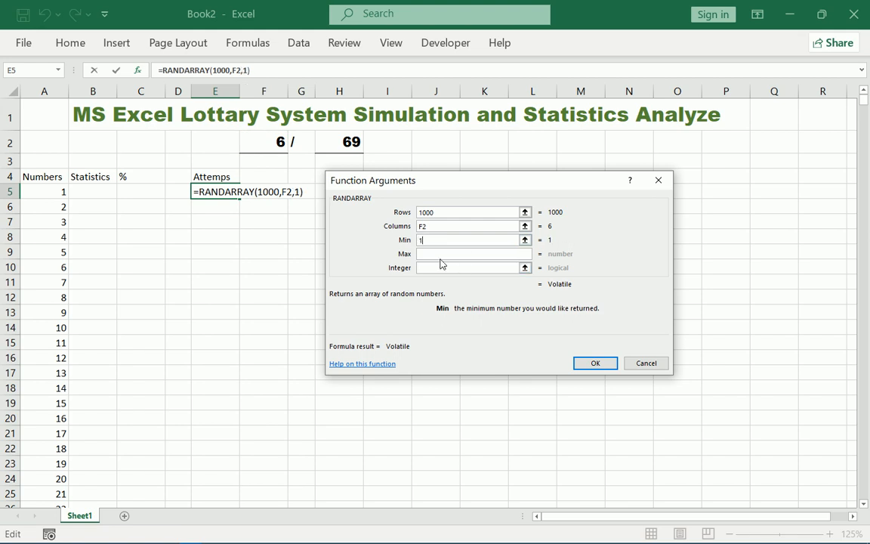
left_click(428, 253)
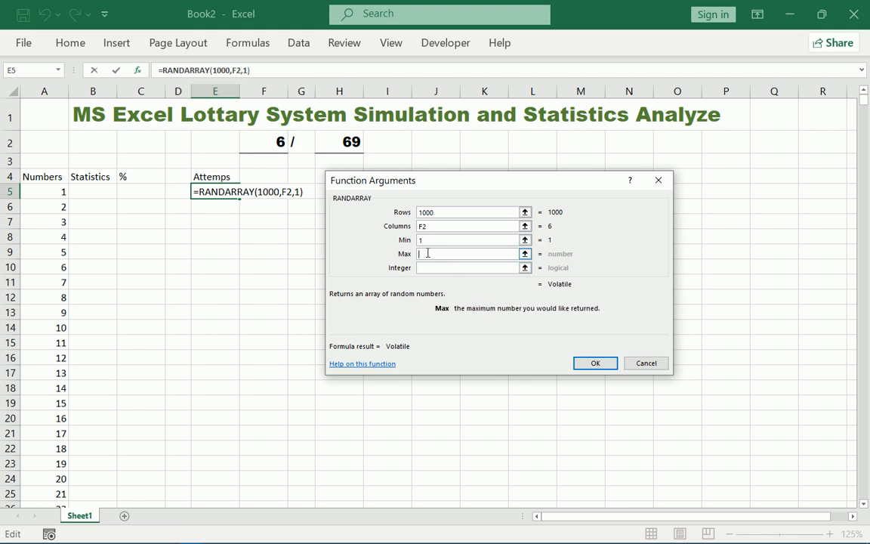
left_click(346, 141)
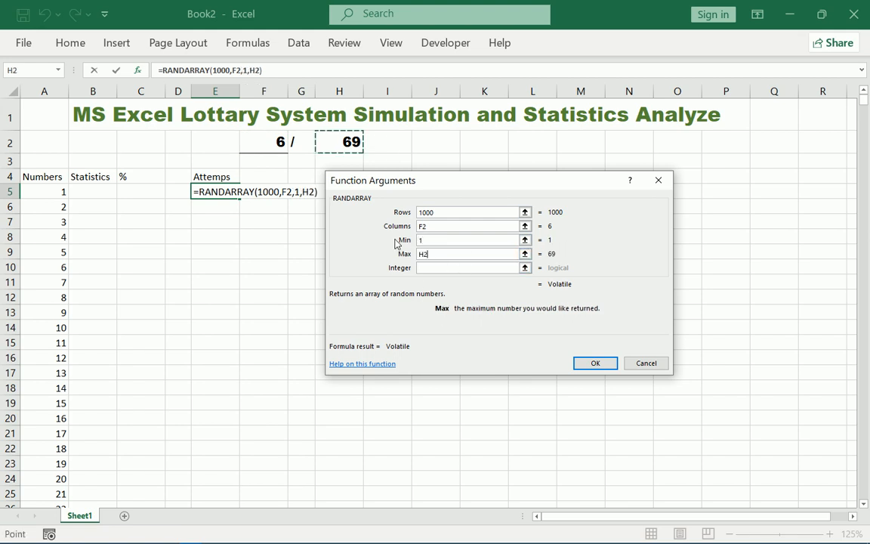
left_click(440, 269)
type("TRUE")
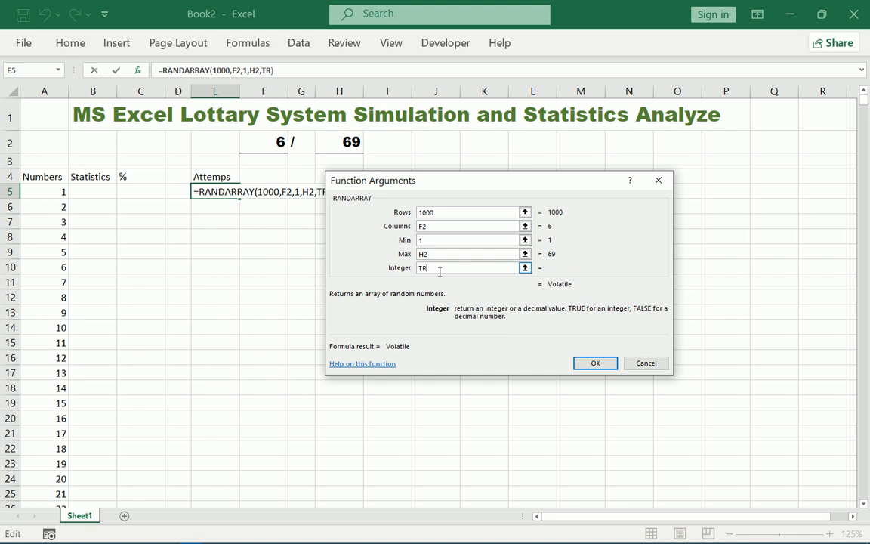
left_click(597, 364)
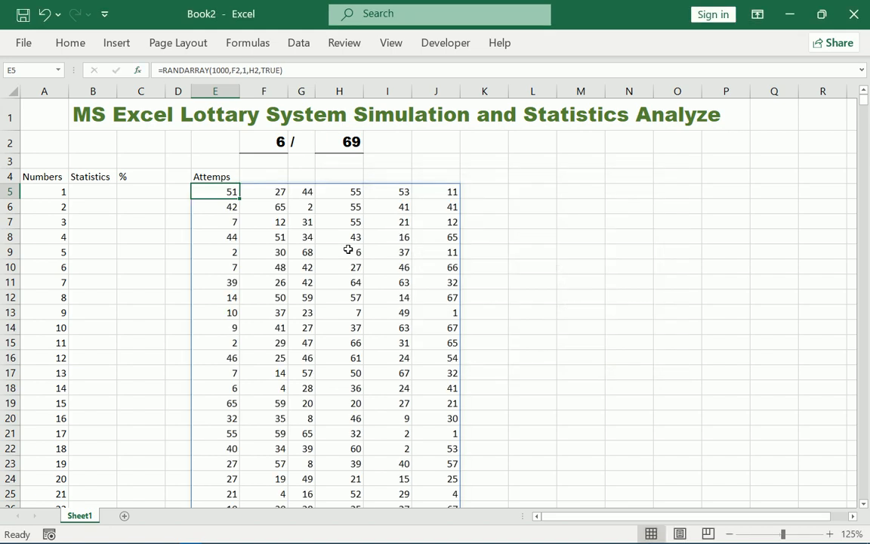
scroll(363, 234, "down", 10)
scroll(357, 268, "down", 2)
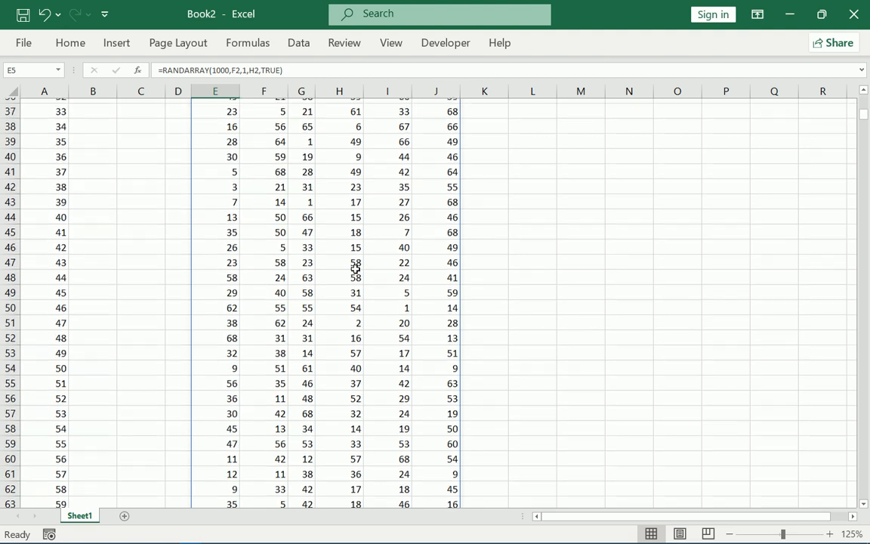
scroll(353, 266, "up", 9)
scroll(351, 263, "up", 3)
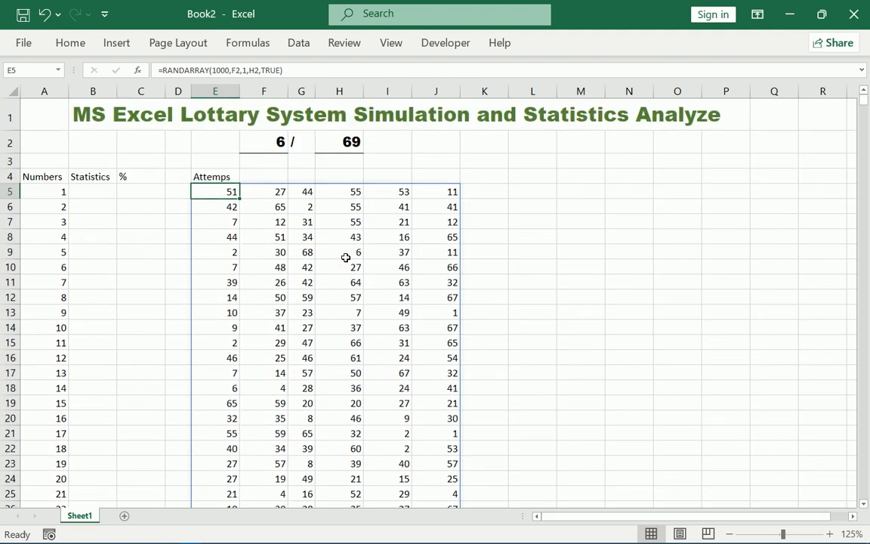
Step: Copy the RANDARRAY formula text from cell E5 for reuse and clear it from the cell
left_click(292, 69)
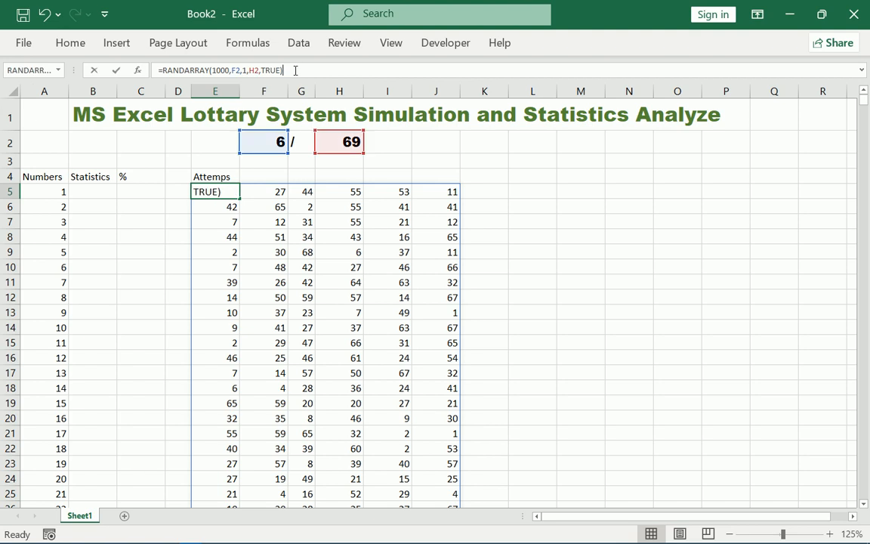
left_click_drag(292, 70, 163, 72)
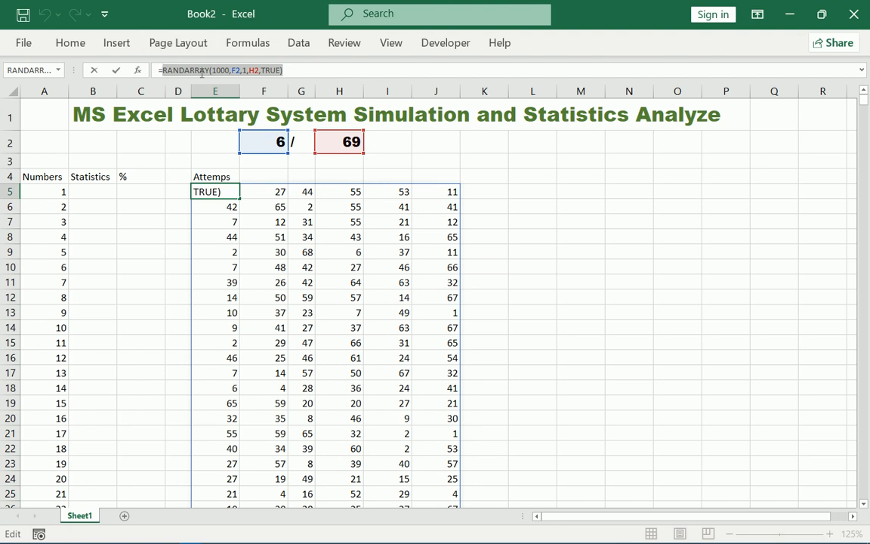
left_click(223, 190)
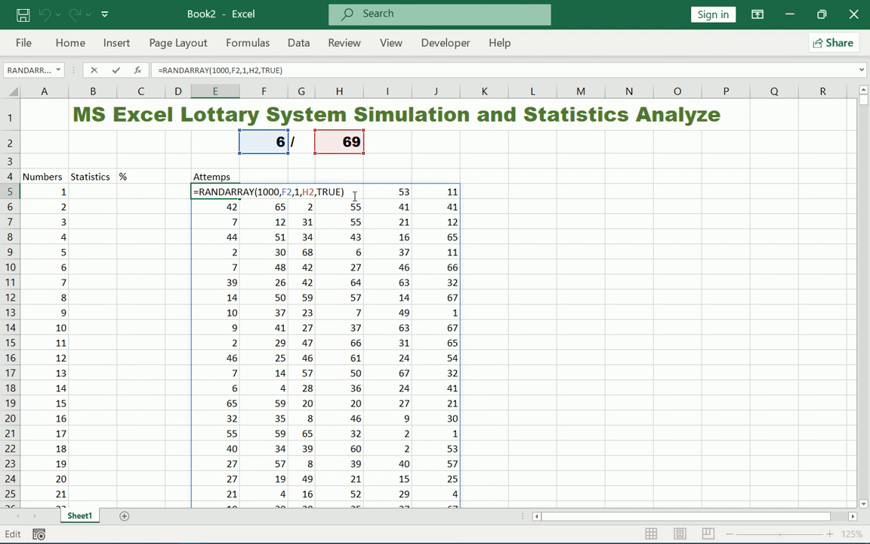
left_click_drag(342, 192, 194, 192)
key("ctrl+c")
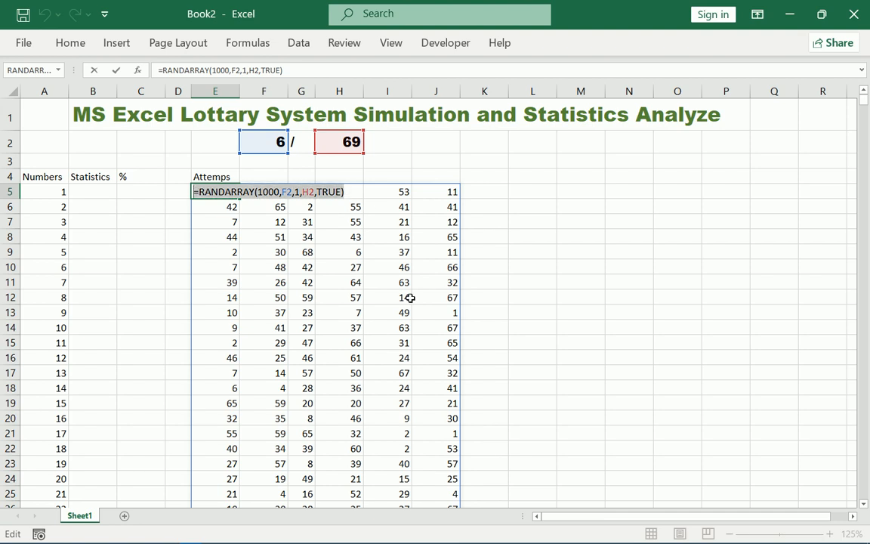
key("BackSpace")
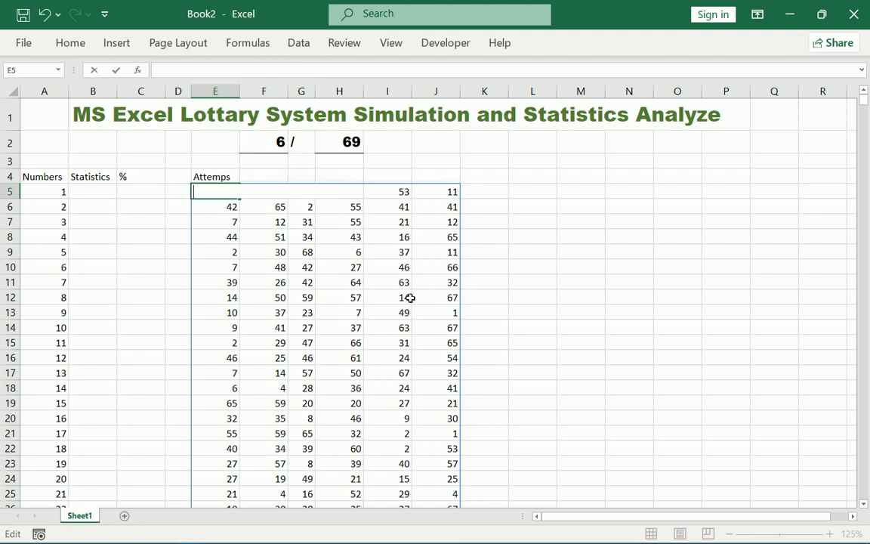
Step: Search the functions for UNIQUE and open its arguments for cell E5
left_click(264, 45)
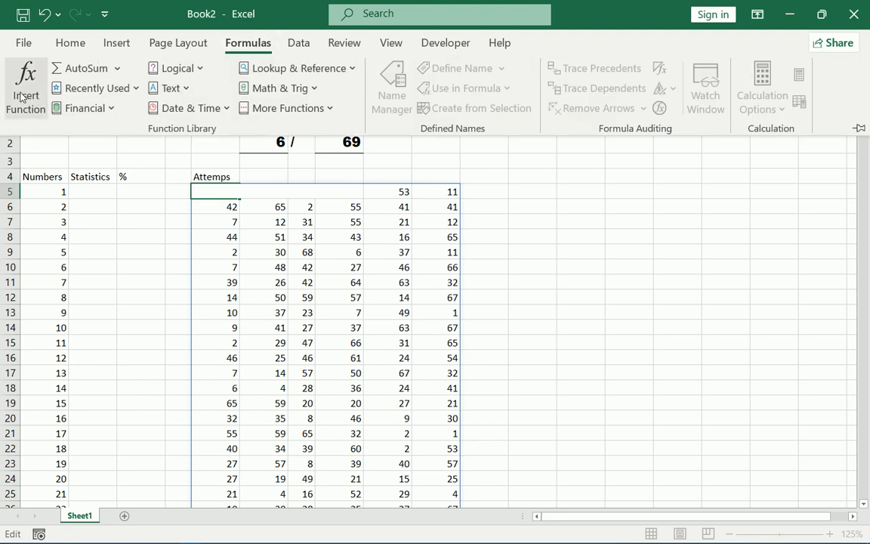
left_click(22, 96)
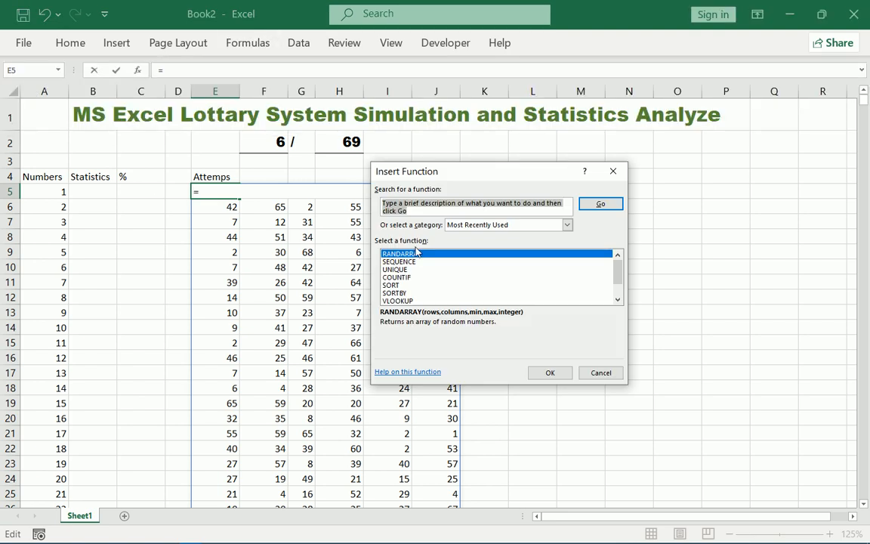
type("UNIQUE")
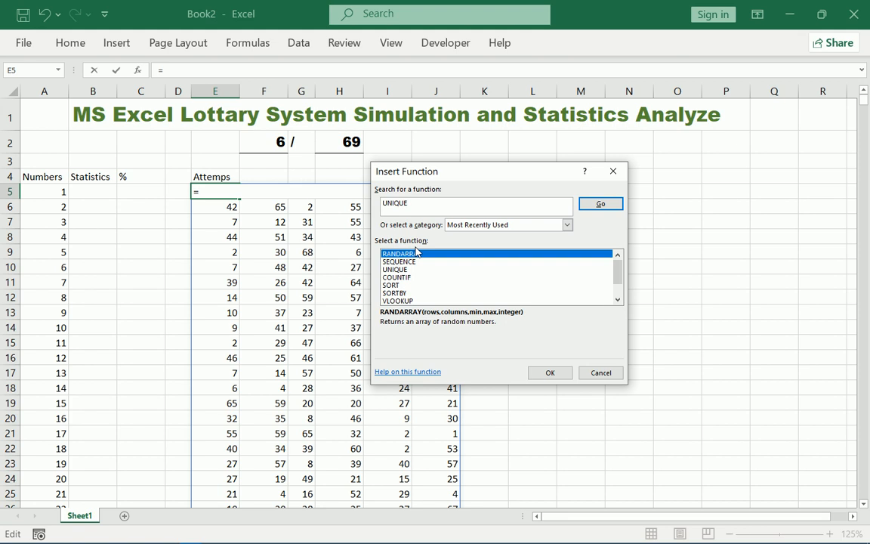
key("Return")
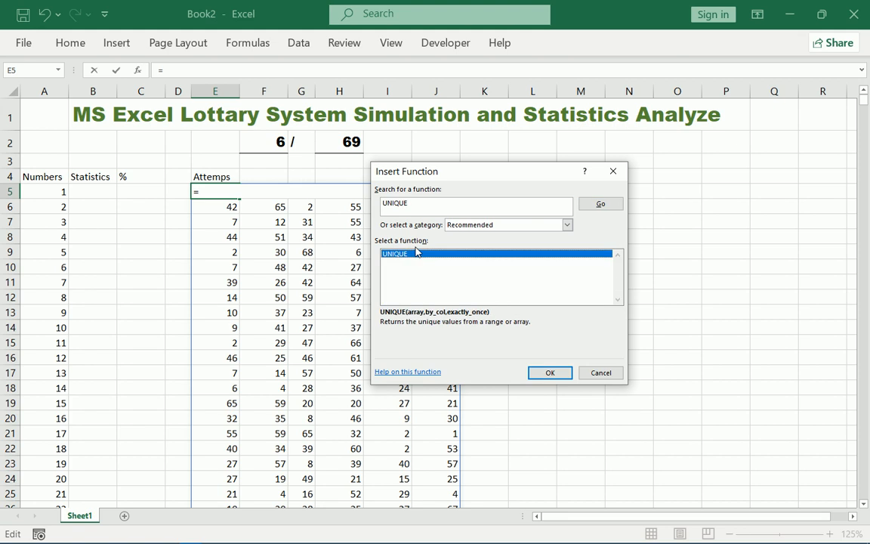
double_click(425, 254)
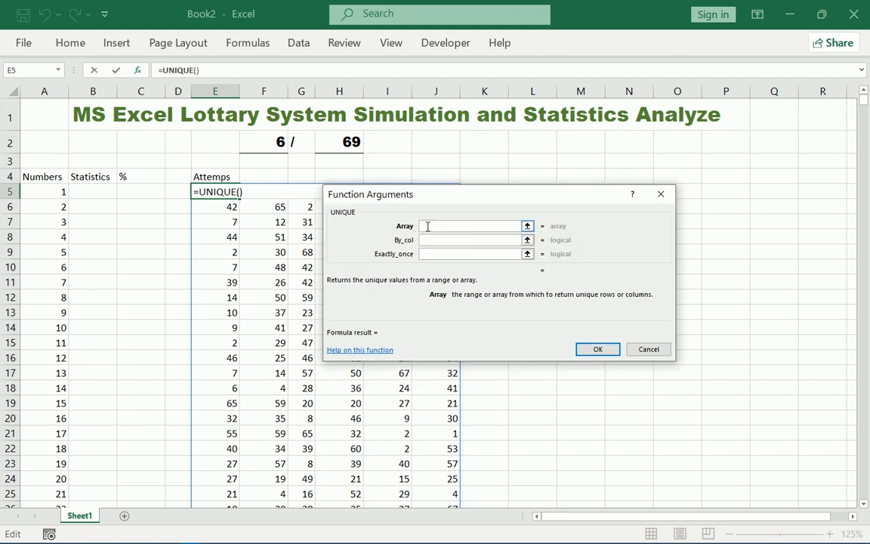
Step: Complete the UNIQUE formula in E5 with the copied RANDARRAY expression as array, By_col 1 and Exactly_once TRUE
key("ctrl+v")
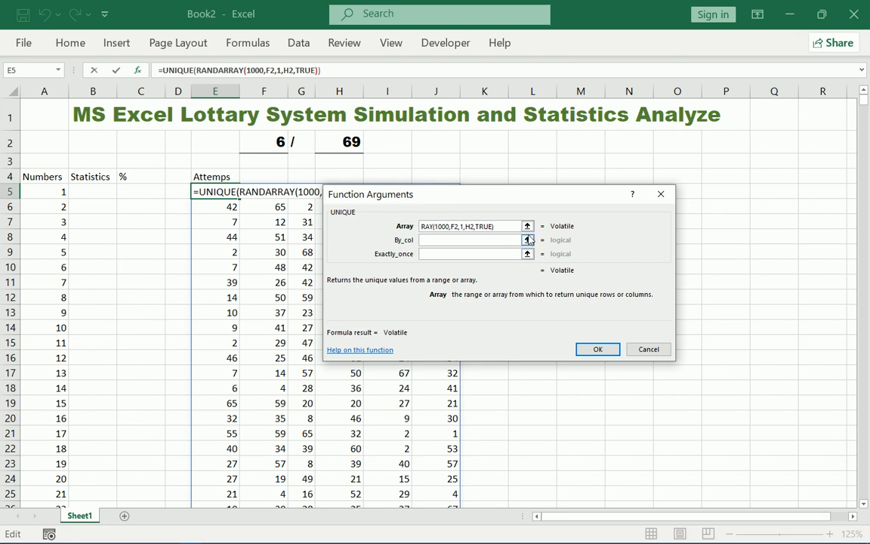
left_click(434, 239)
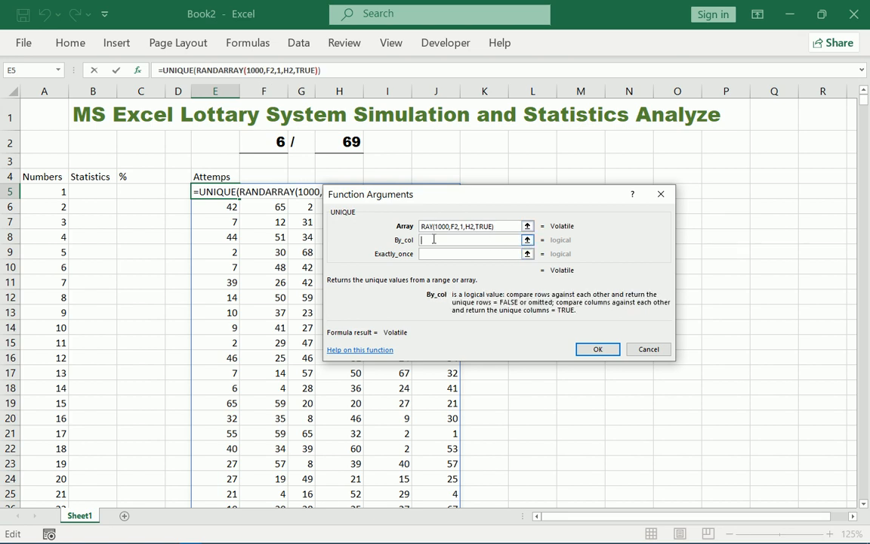
type("1")
left_click(435, 254)
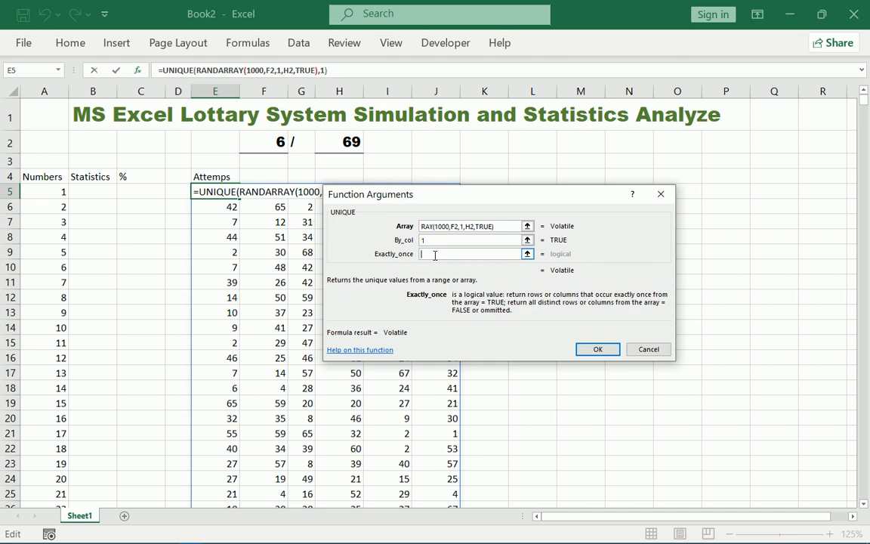
type("TRUE")
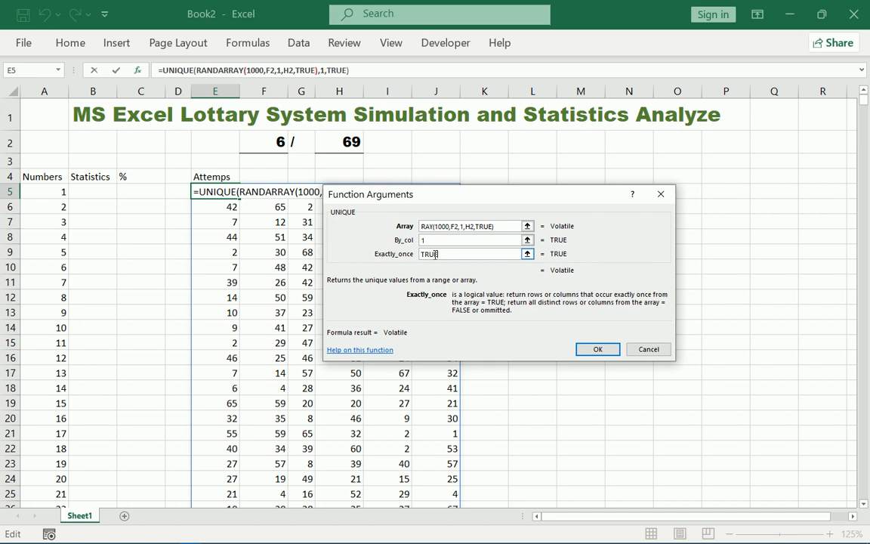
left_click(596, 350)
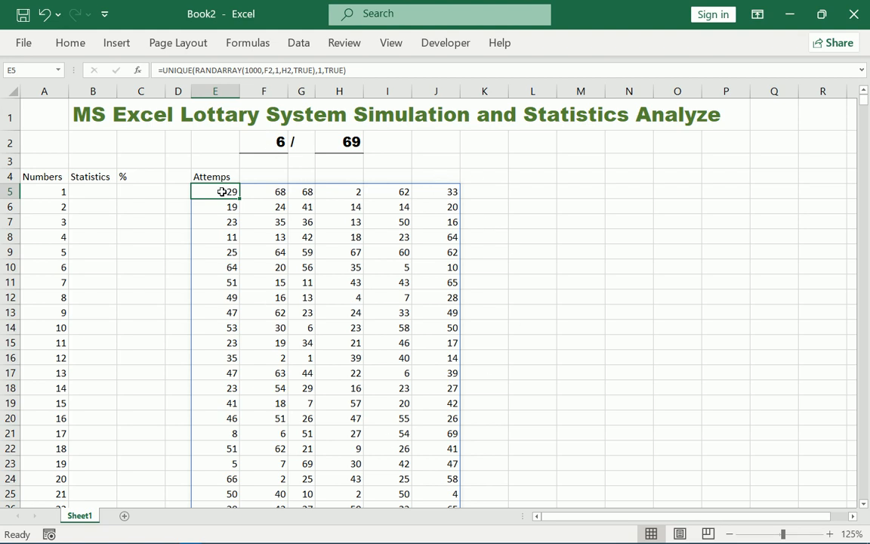
Step: Copy the whole UNIQUE formula text from cell E5 and clear it from the cell
left_click(163, 69)
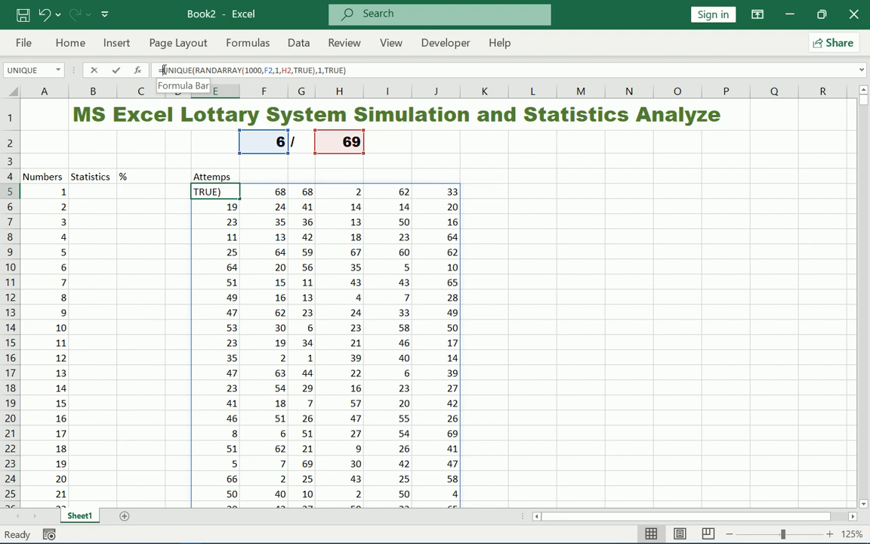
left_click_drag(163, 69, 357, 82)
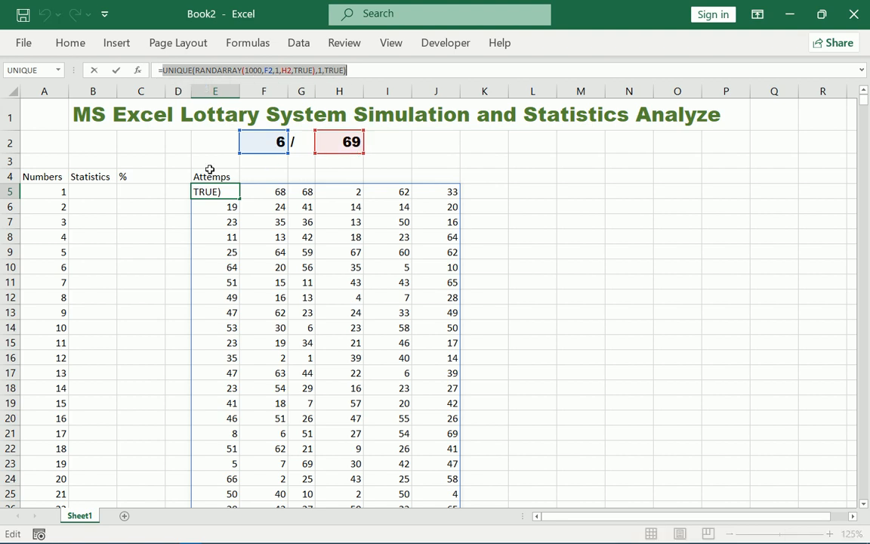
left_click(224, 194)
key("End")
key("shift+Home")
key("ctrl+c")
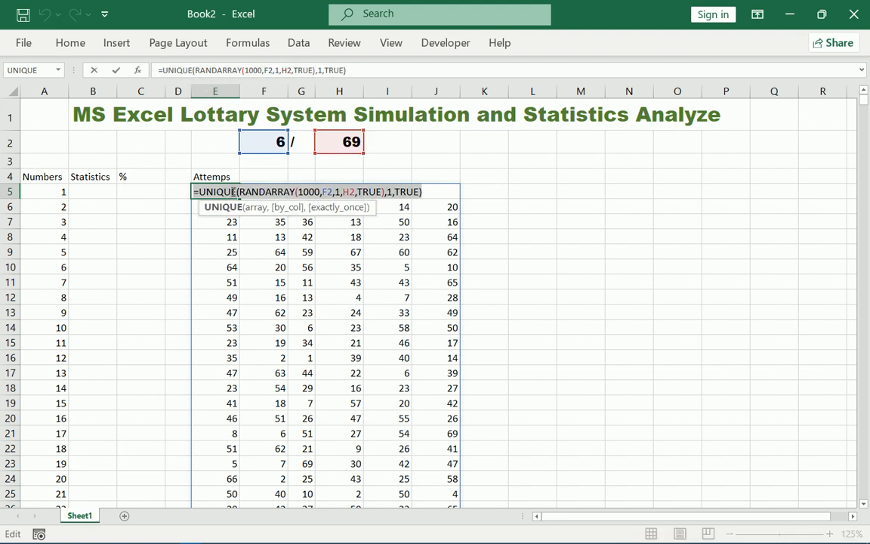
key("BackSpace")
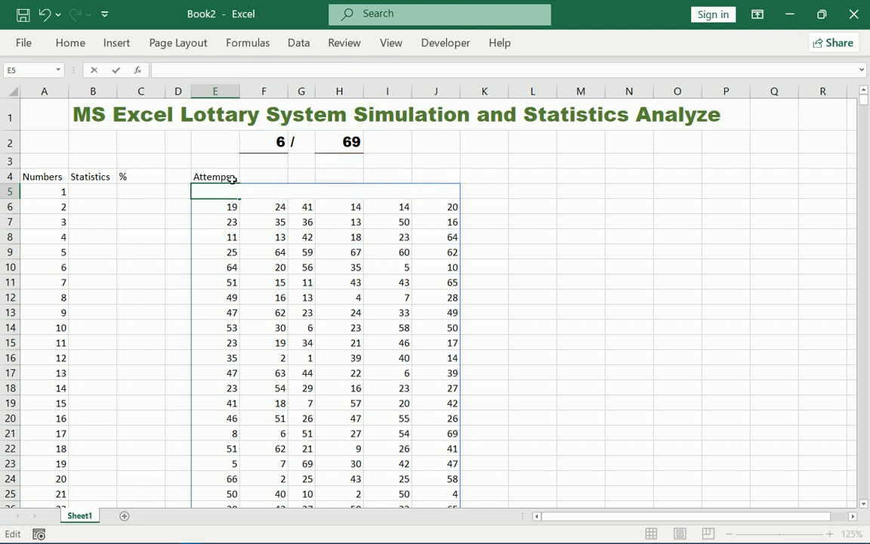
Step: Search the functions for SORT and open its arguments for cell E5
left_click(242, 43)
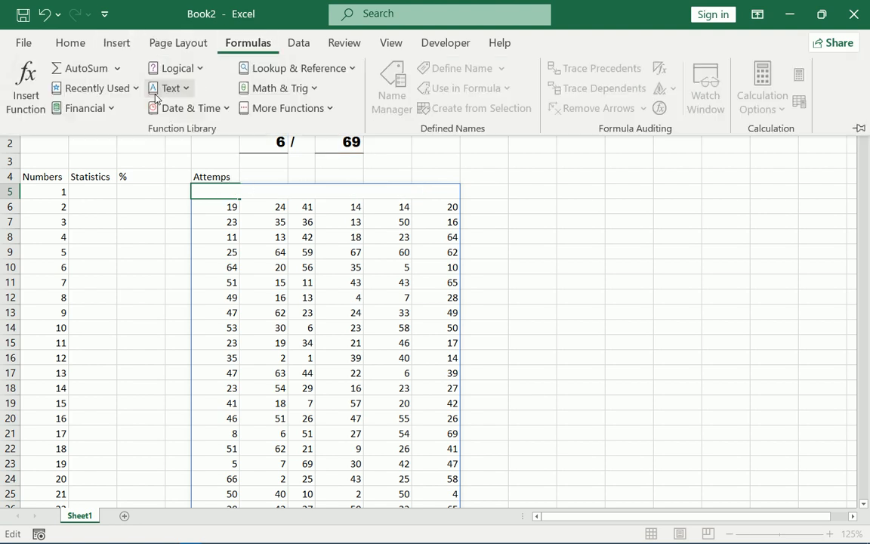
left_click(24, 89)
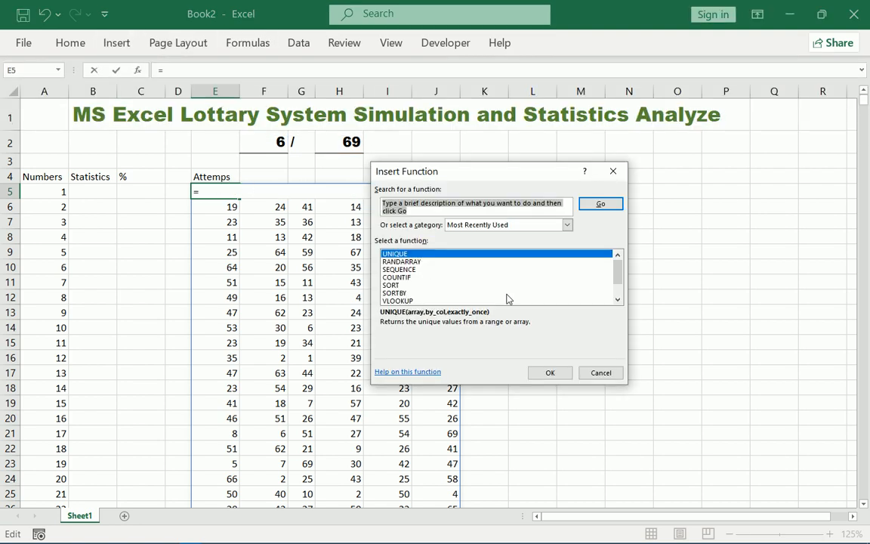
type("SO")
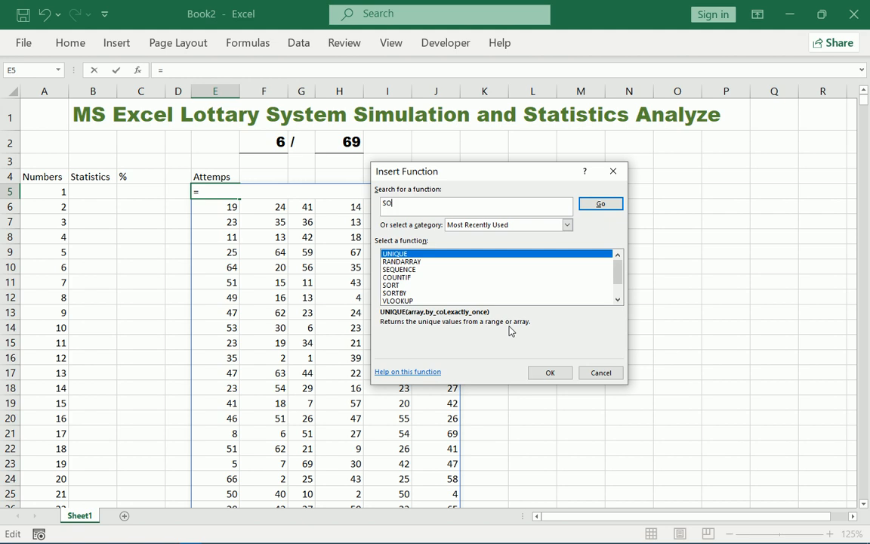
type("RT")
key("Return")
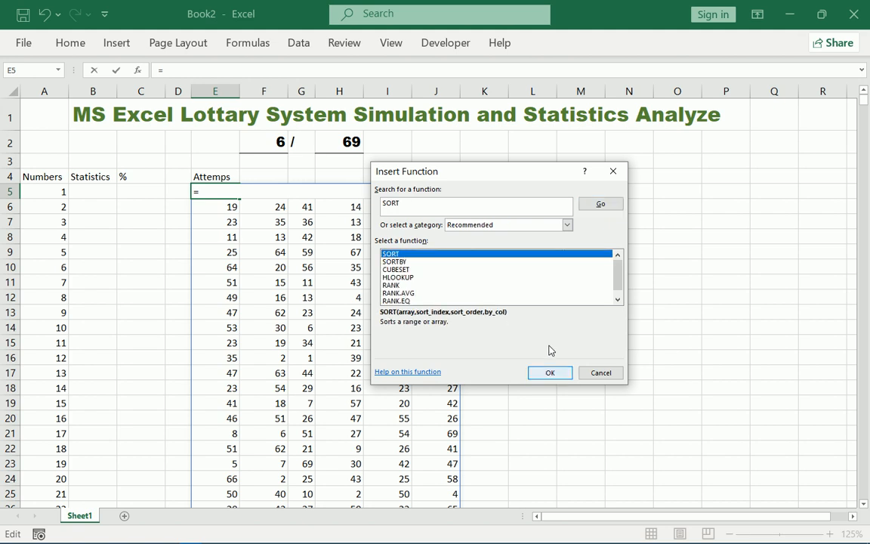
double_click(448, 258)
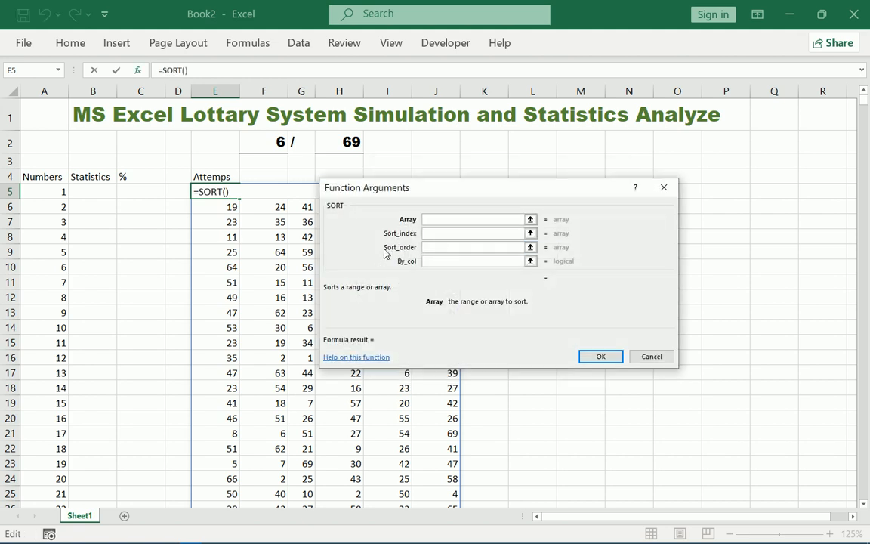
Step: Complete the SORT formula in E5 with the copied UNIQUE expression as array, Sort_index 1, Sort_order 1 and By_col TRUE
key("ctrl+v")
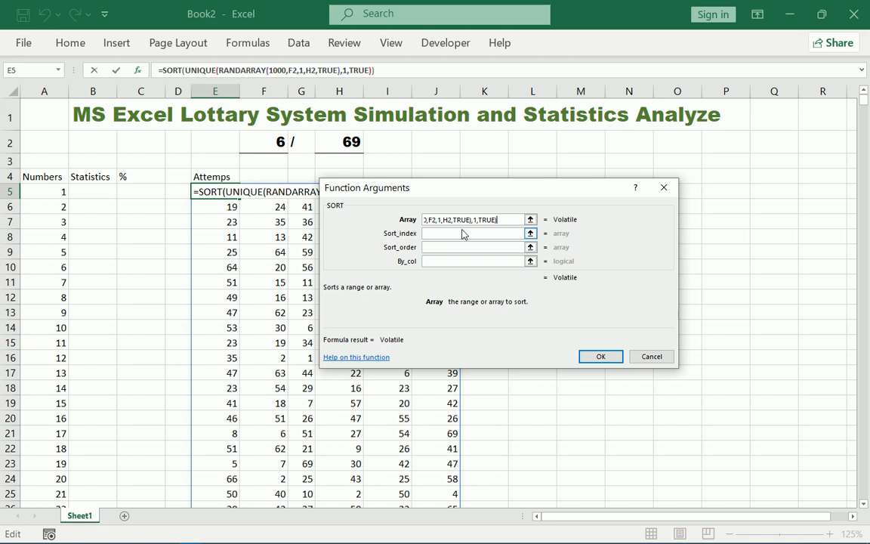
left_click(369, 221)
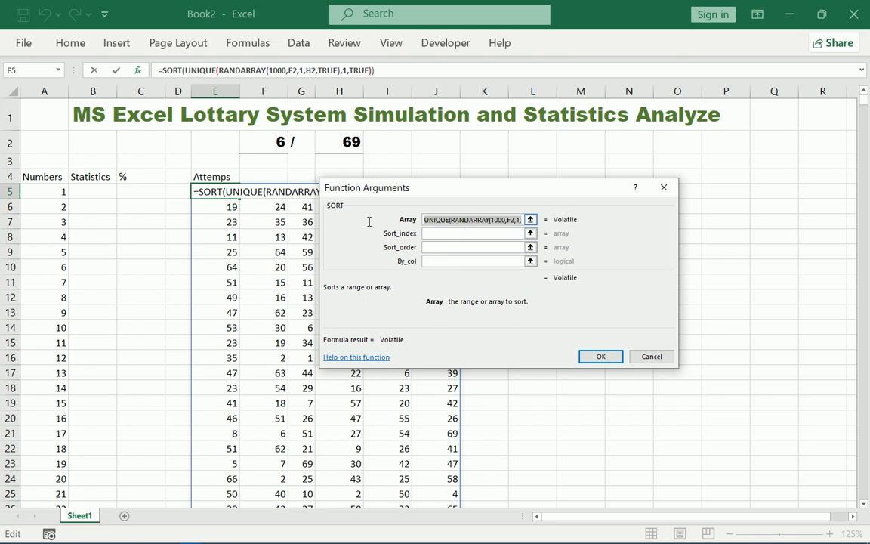
left_click(441, 233)
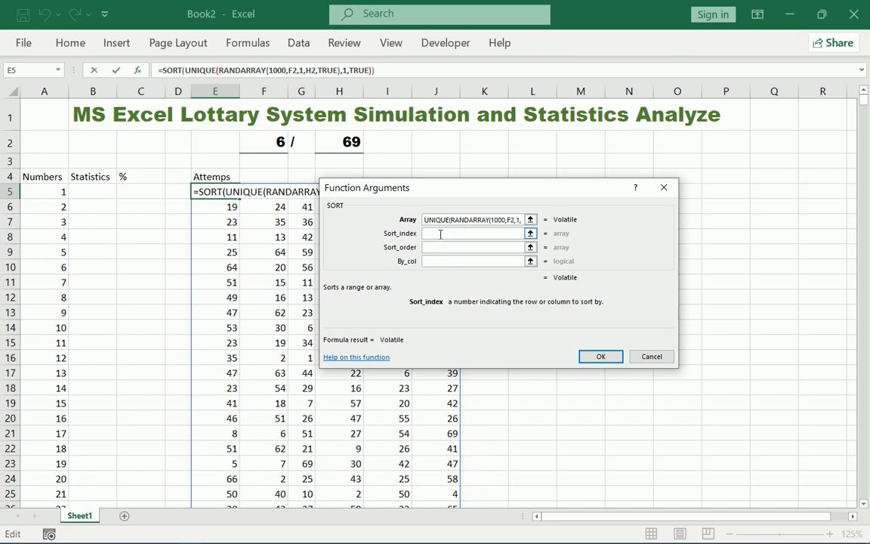
left_click(454, 246)
type("1")
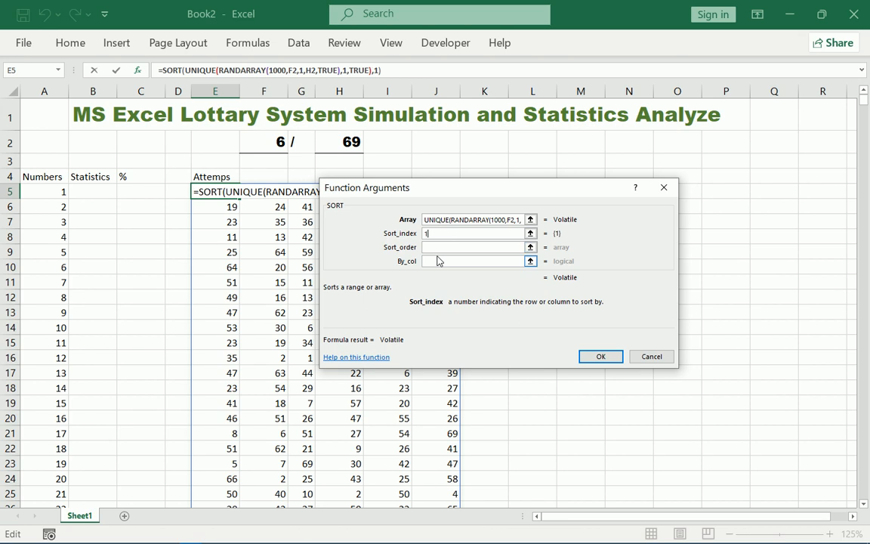
left_click(437, 248)
type("1")
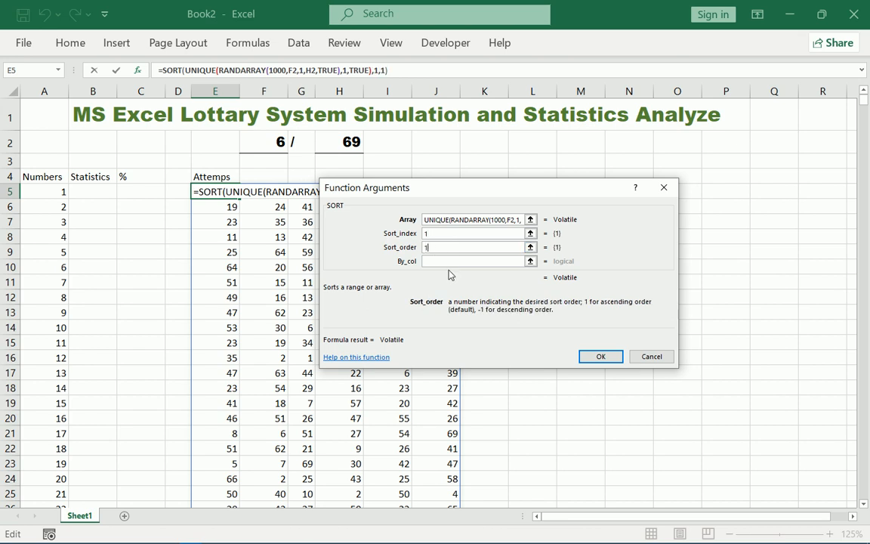
left_click(443, 262)
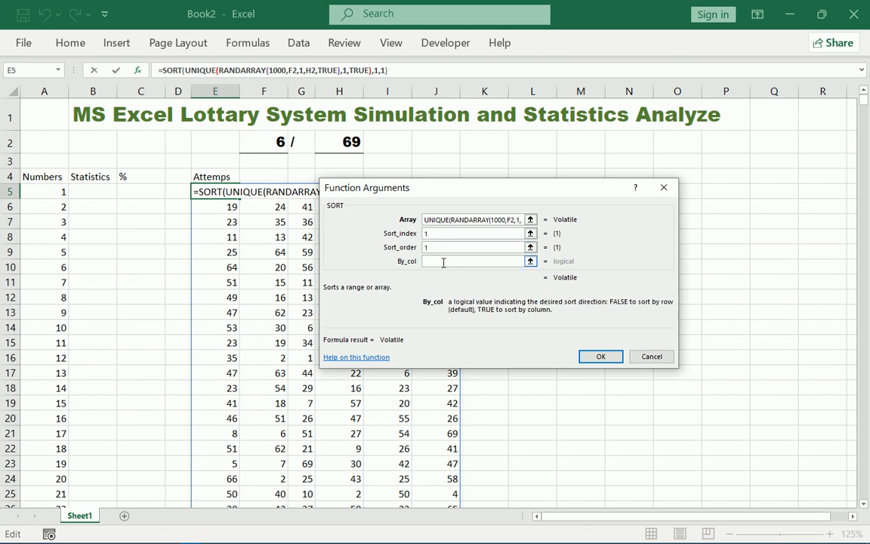
type("TRU")
type("E")
left_click(601, 355)
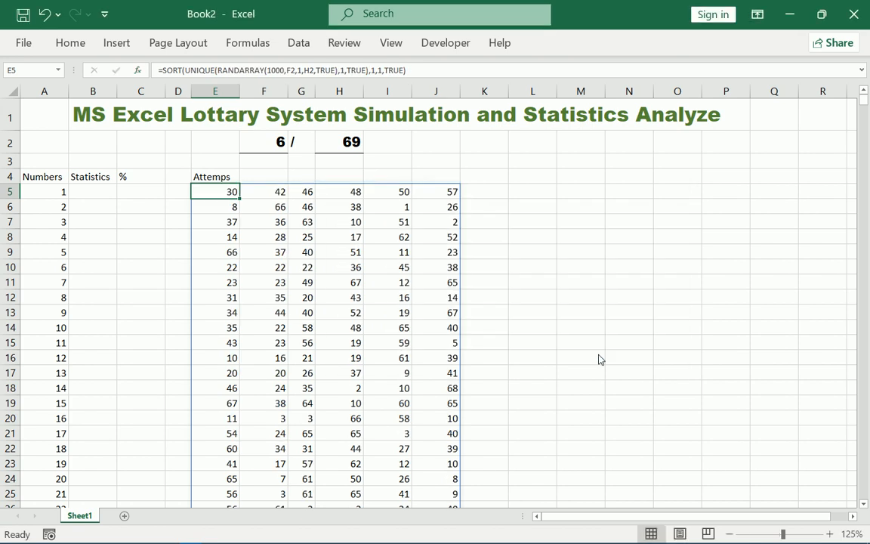
Step: Examine the random draws spilled down the Attemps columns
left_click(231, 252)
scroll(266, 290, "down", 10)
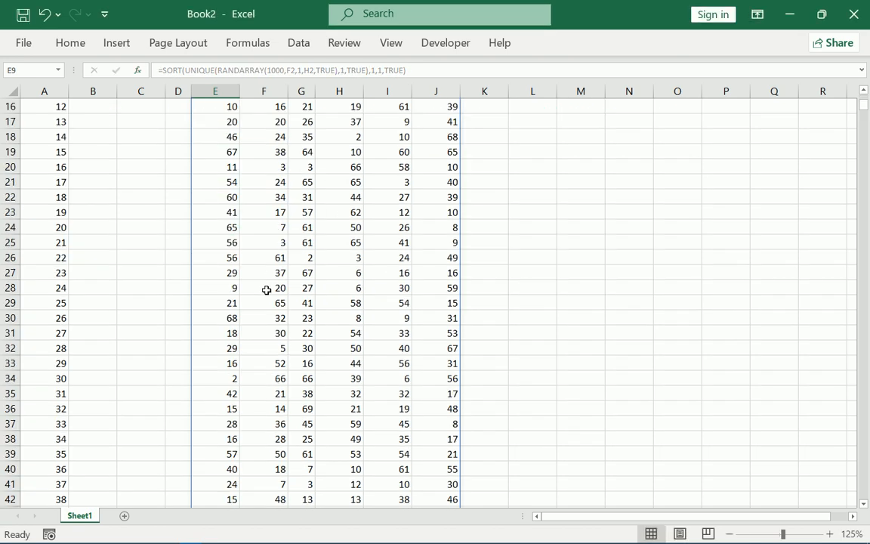
scroll(267, 289, "down", 4)
scroll(266, 287, "up", 14)
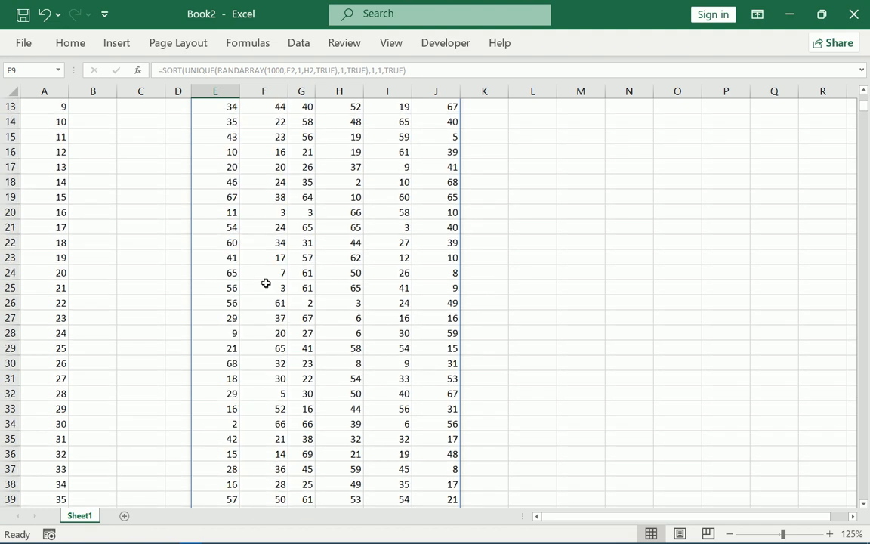
scroll(265, 281, "up", 1)
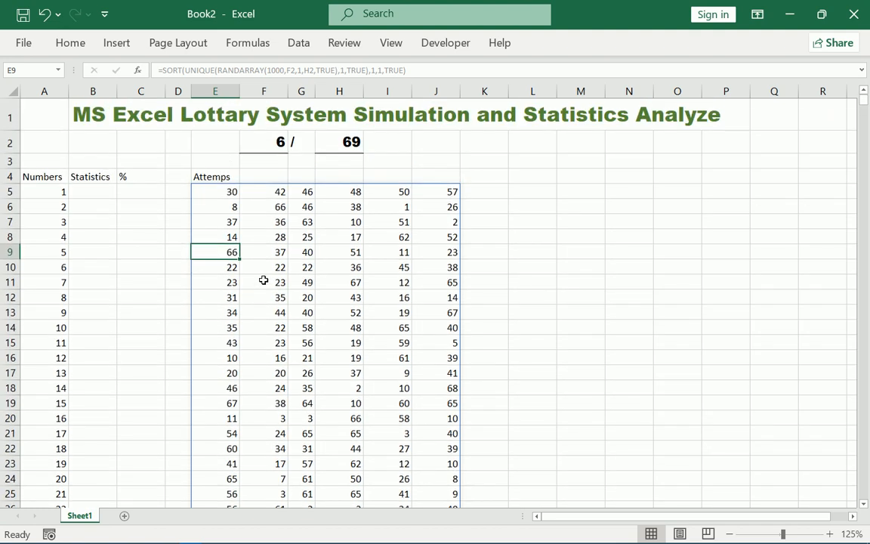
left_click(85, 193)
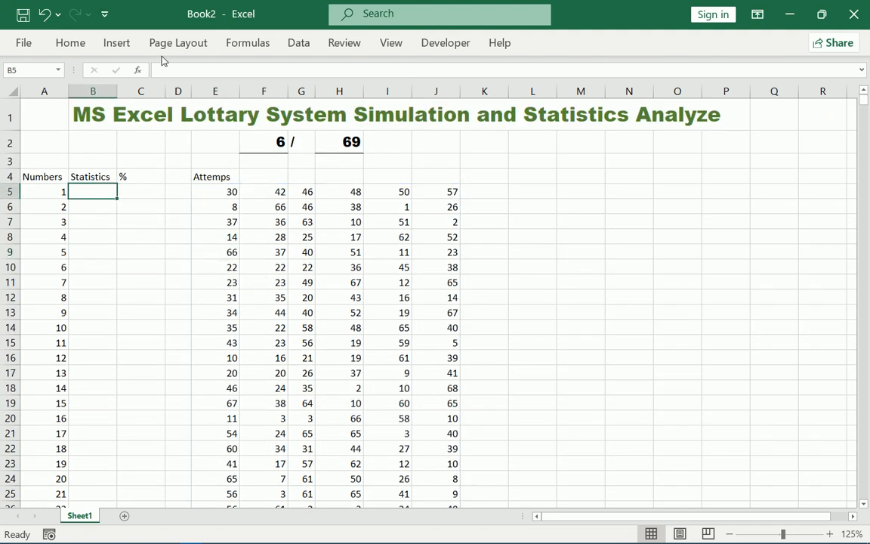
left_click(227, 43)
left_click(28, 94)
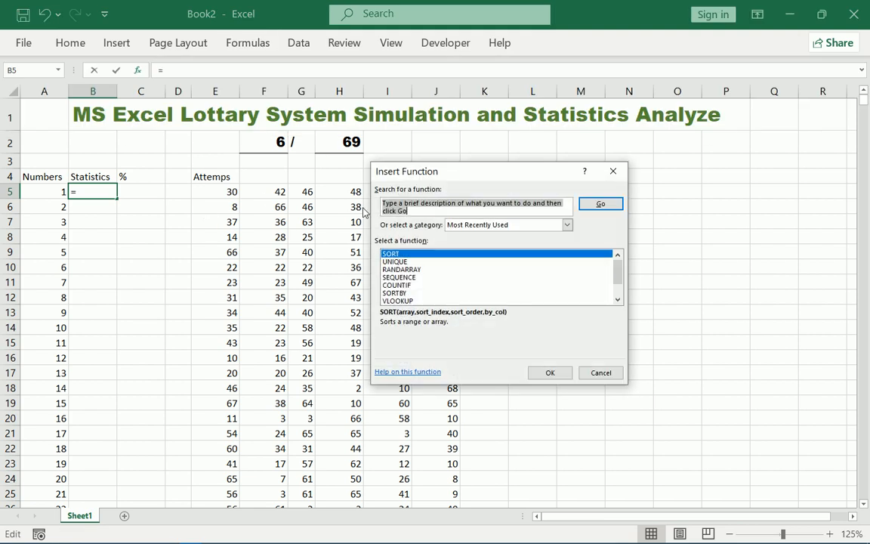
type("c")
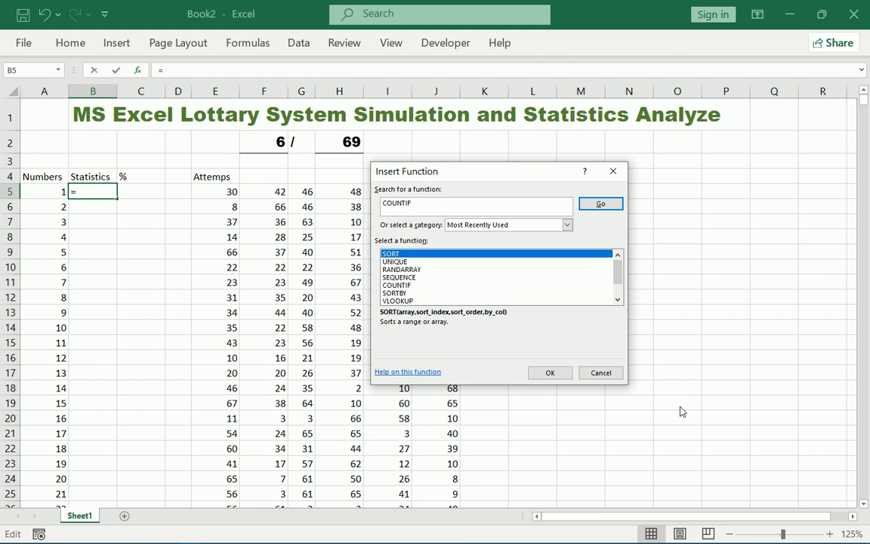
left_click(557, 374)
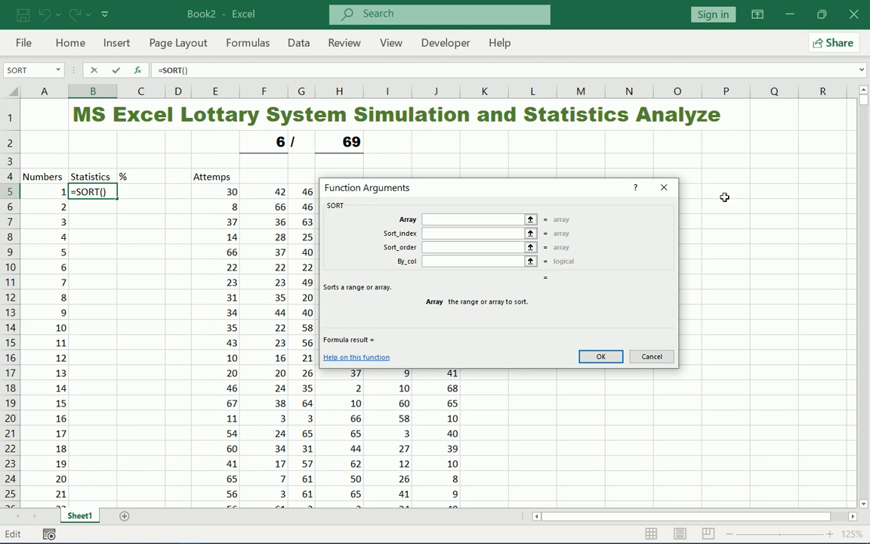
left_click(654, 359)
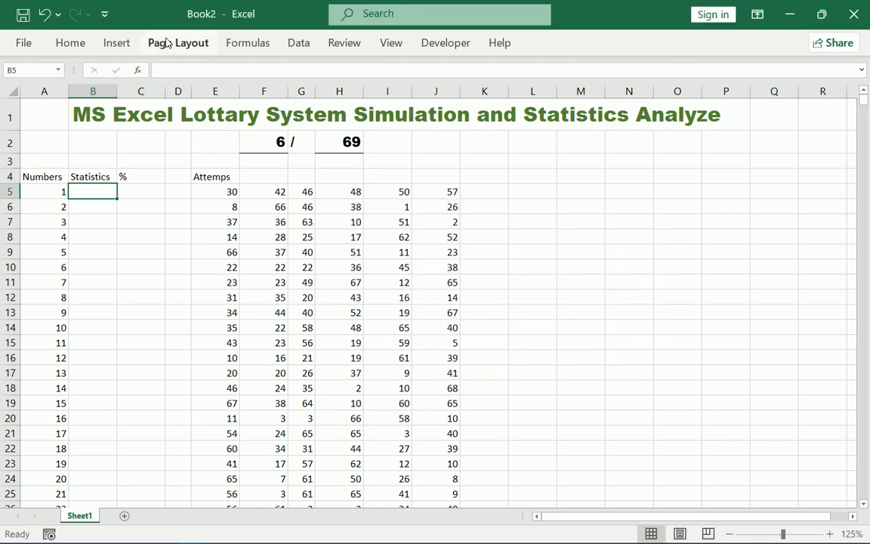
Step: Search the functions for COUNTIF and open its arguments for cell B5
left_click(246, 43)
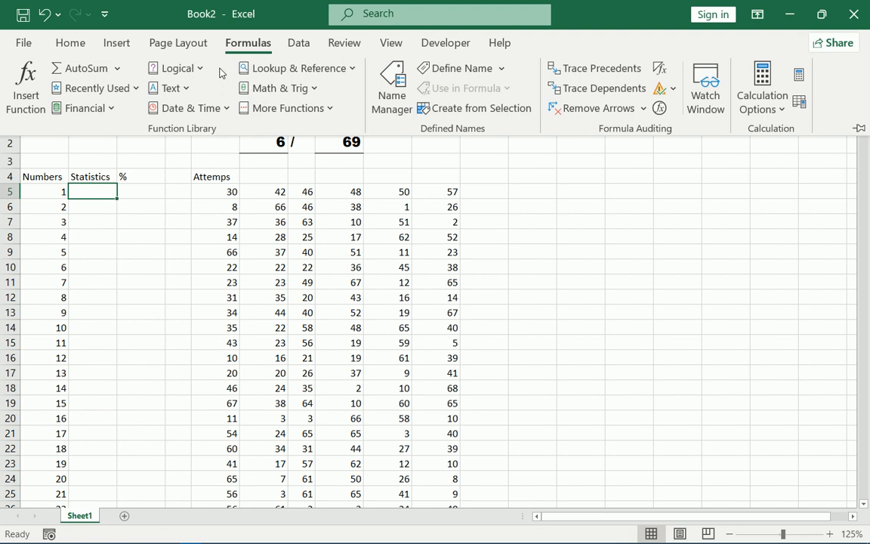
left_click(24, 90)
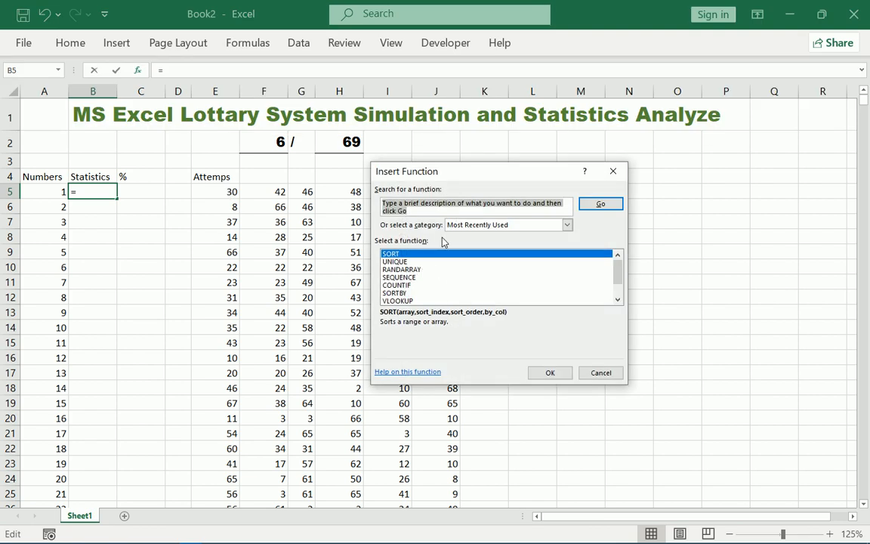
type("c")
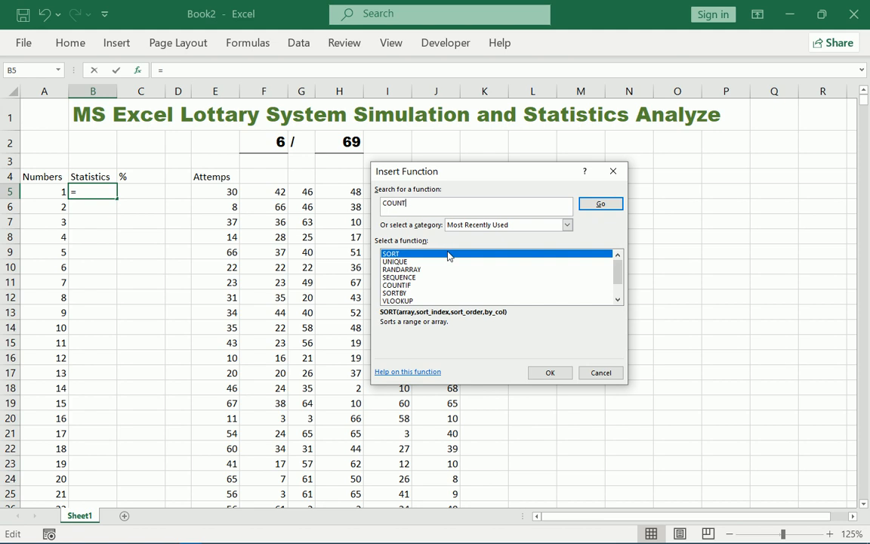
left_click(601, 204)
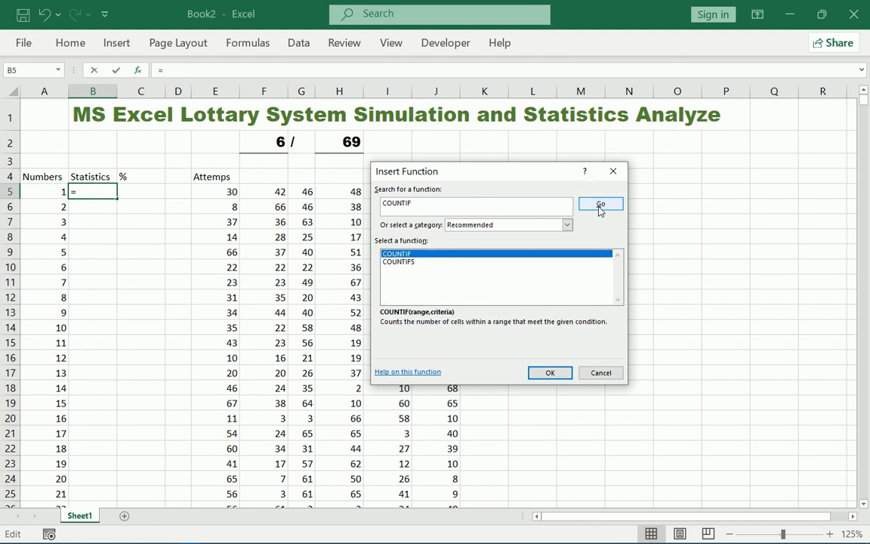
double_click(441, 258)
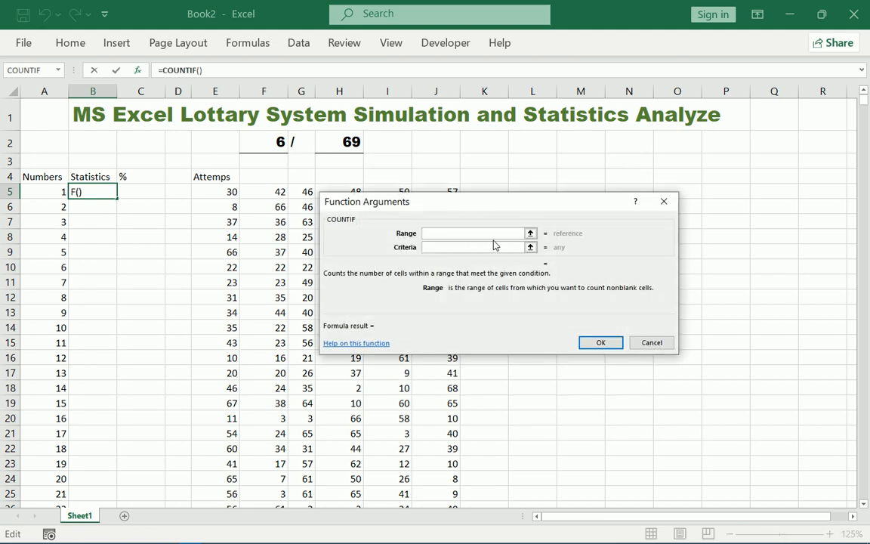
Step: Set the COUNTIF range to all draws in E5:J1004 and the criteria to the number in A5
left_click(221, 193)
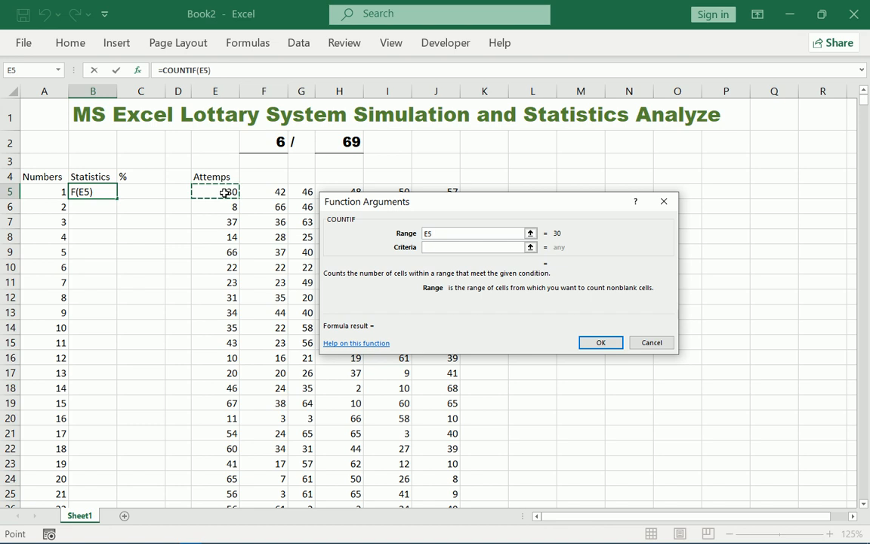
left_click_drag(225, 193, 436, 446)
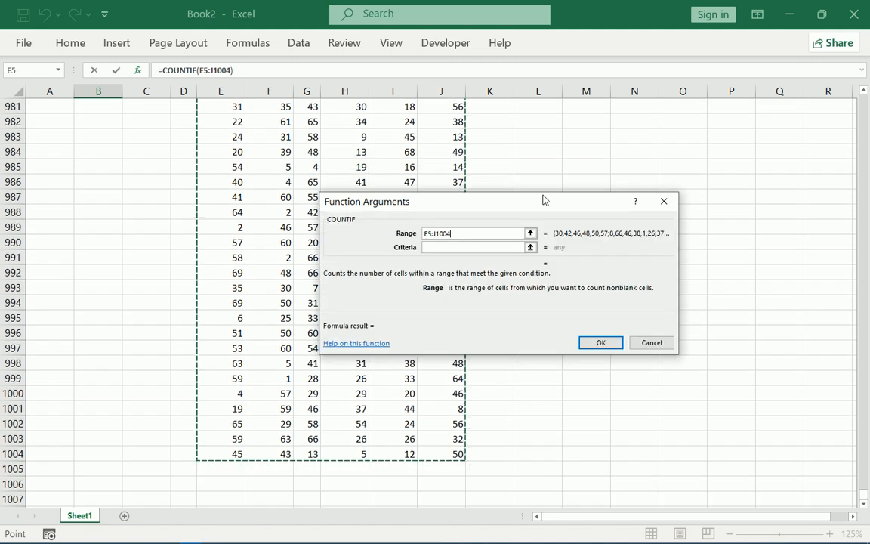
left_click(435, 249)
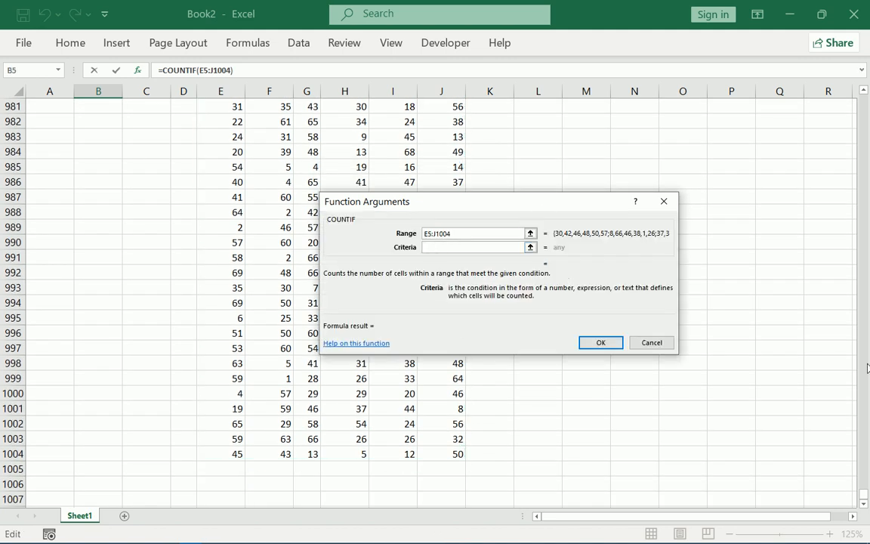
left_click_drag(864, 496, 864, 98)
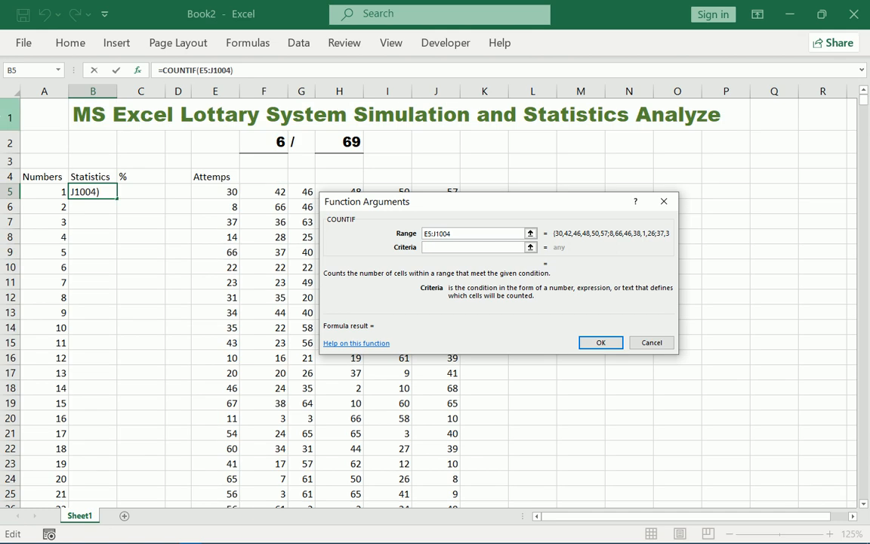
left_click(46, 192)
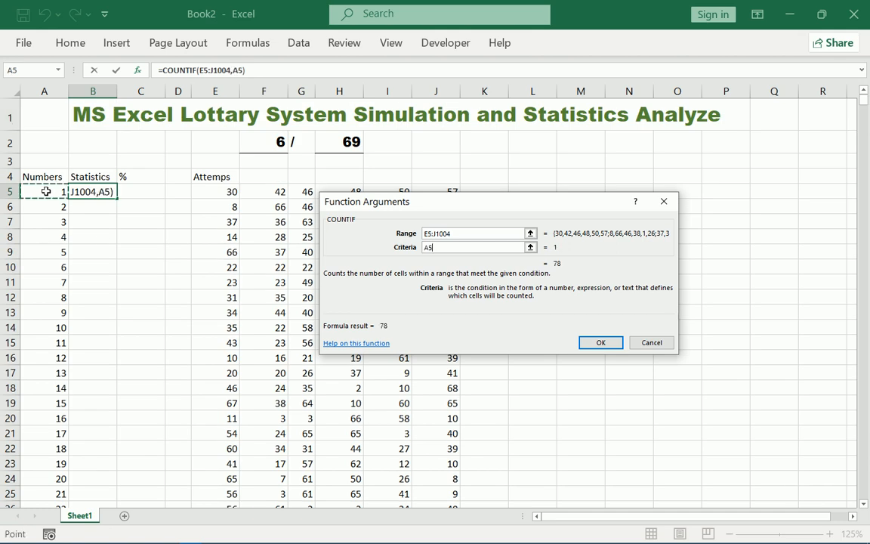
Step: Make the COUNTIF range absolute as $E$5:$J$1004 and enter the formula in B5
left_click(428, 233)
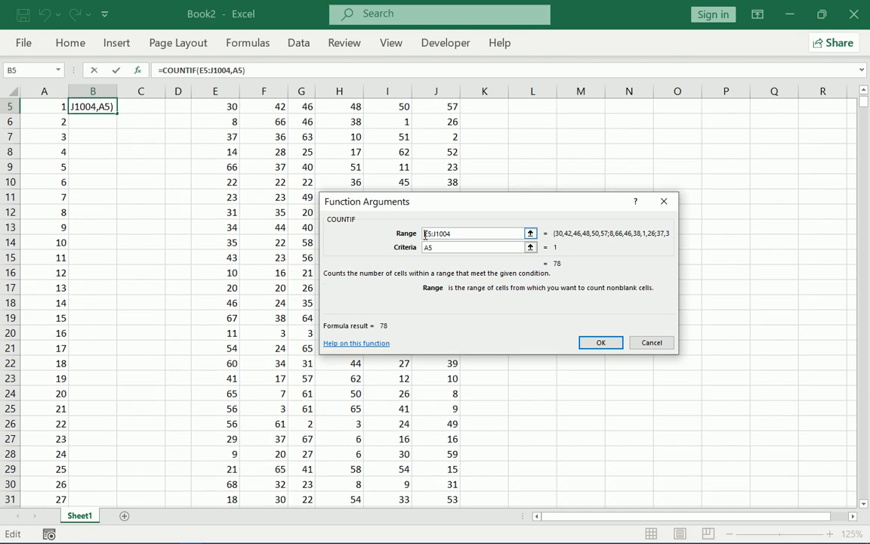
type("$E")
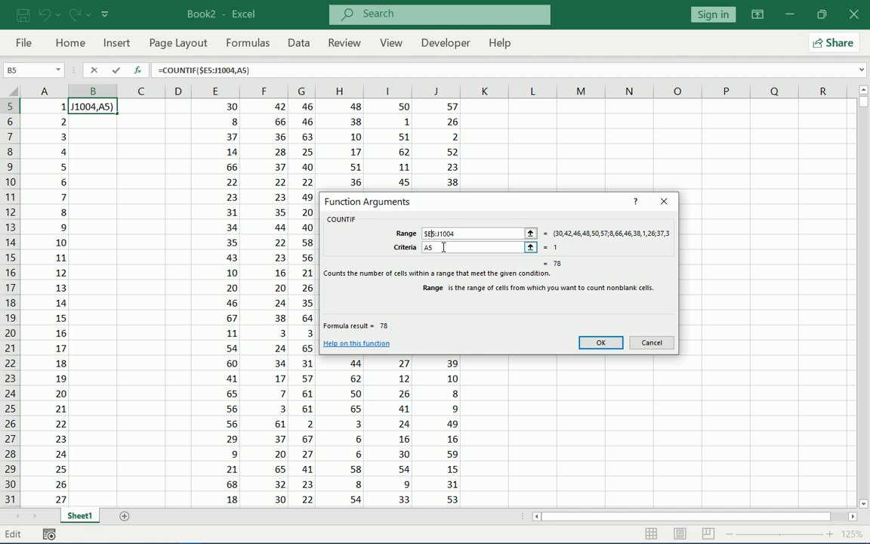
type("$5:")
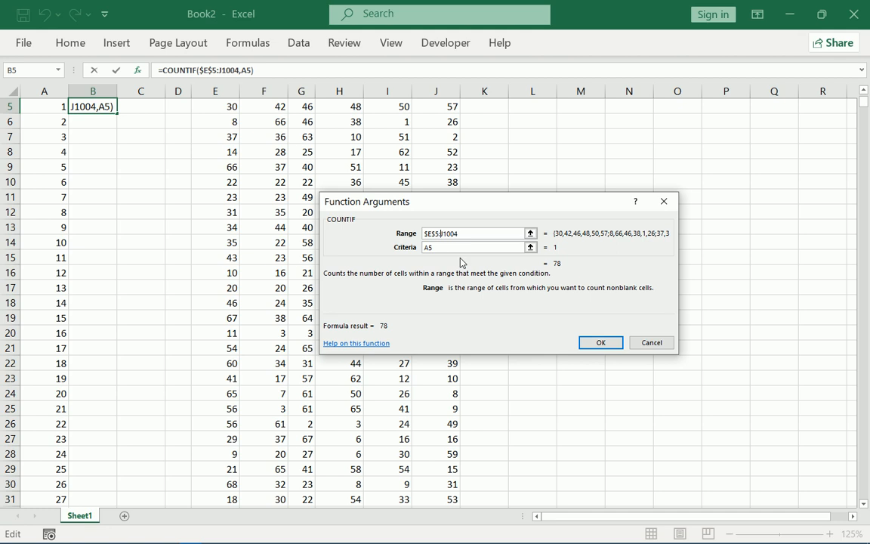
type("$J")
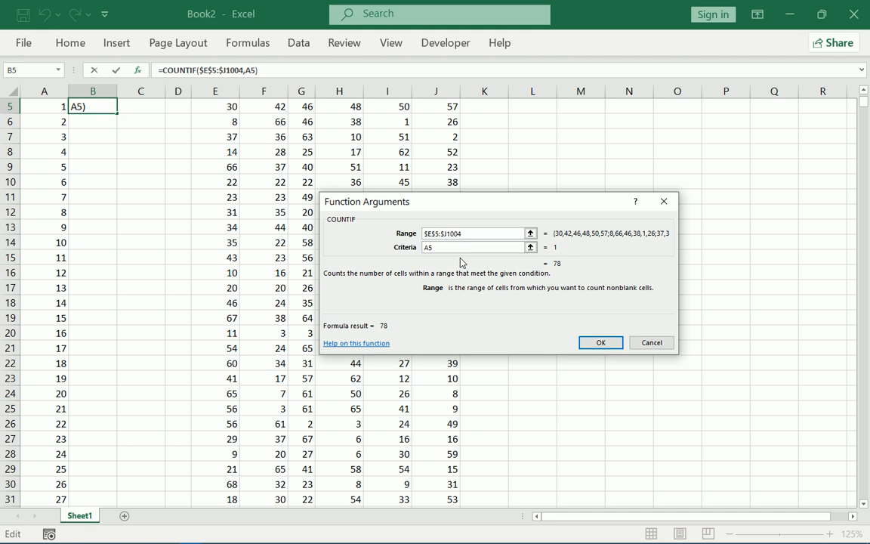
type("$")
left_click(602, 343)
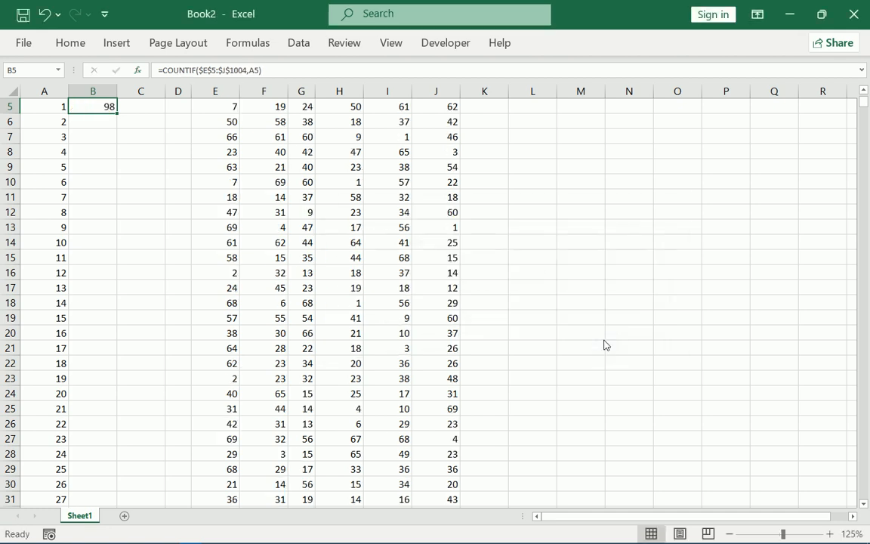
Step: Fill the COUNTIF formula from B5 down the Statistics column for all listed numbers
double_click(116, 113)
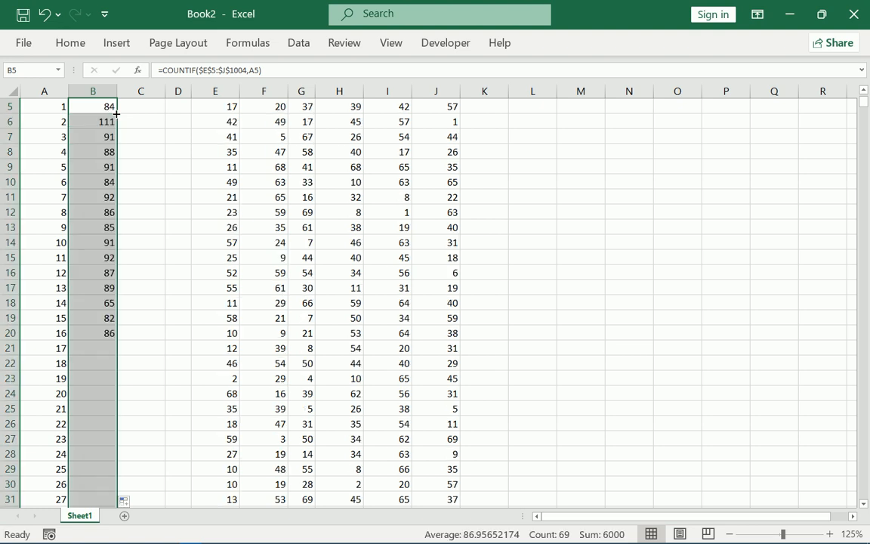
scroll(165, 252, "down", 4)
scroll(165, 252, "down", 11)
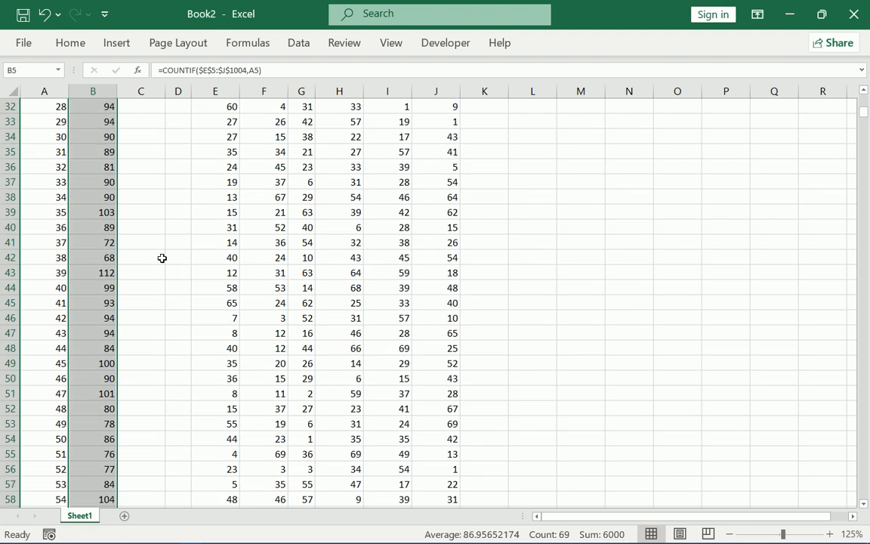
scroll(168, 253, "up", 3)
scroll(168, 254, "up", 13)
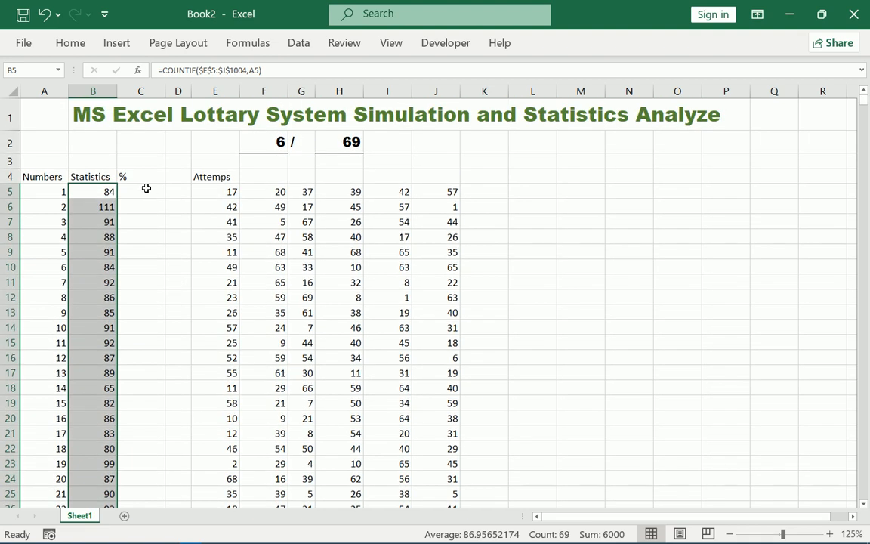
Step: Enter the formula =B5/1000 in C5 to calculate the first number's percentage
left_click(146, 188)
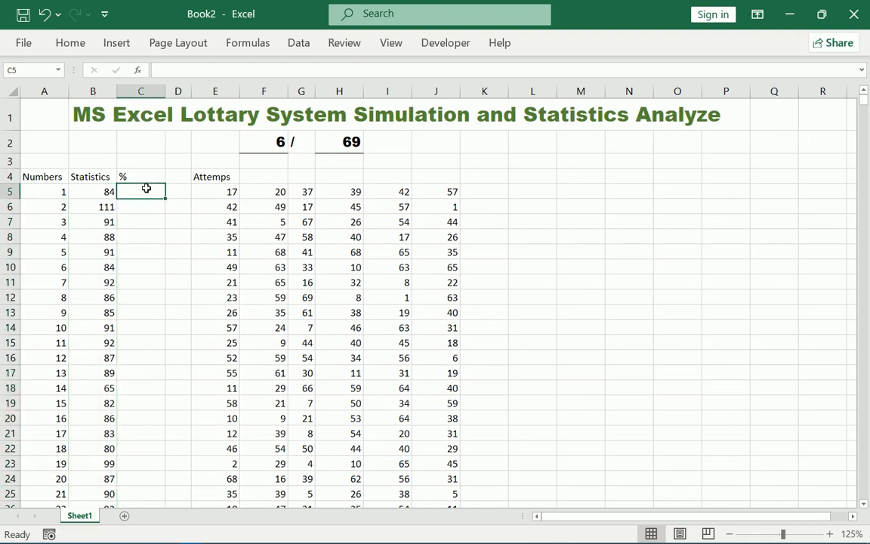
type("=")
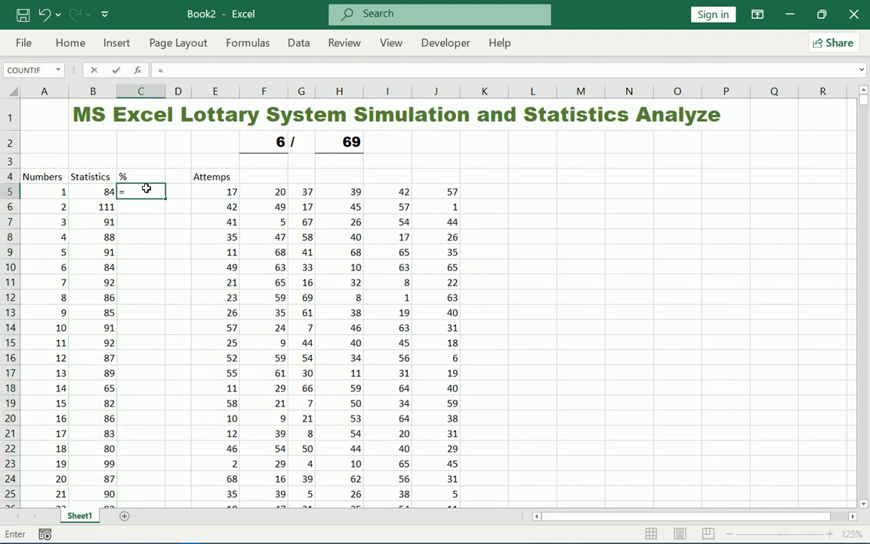
left_click(107, 190)
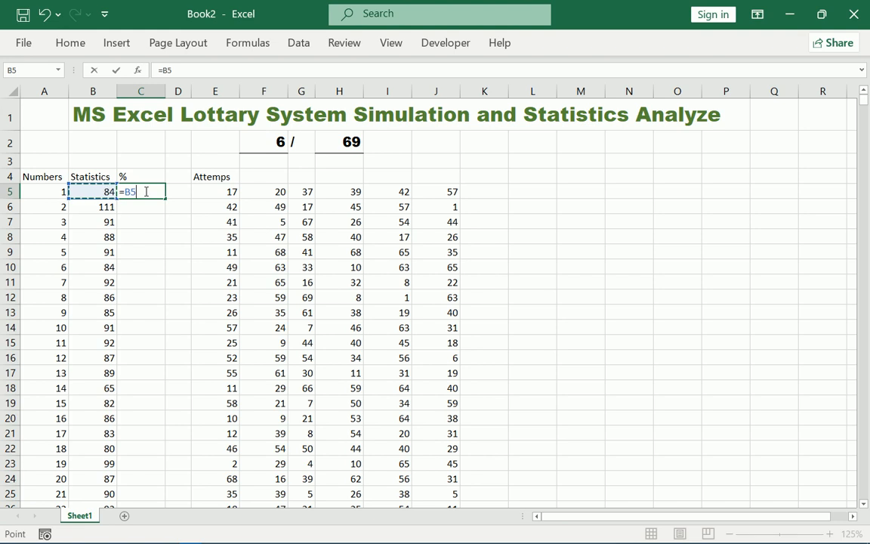
type("/1000")
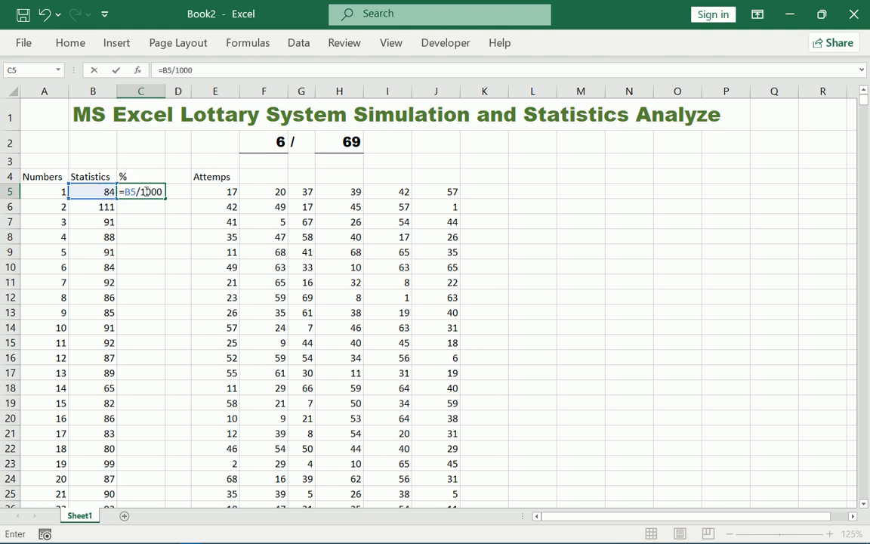
key("Return")
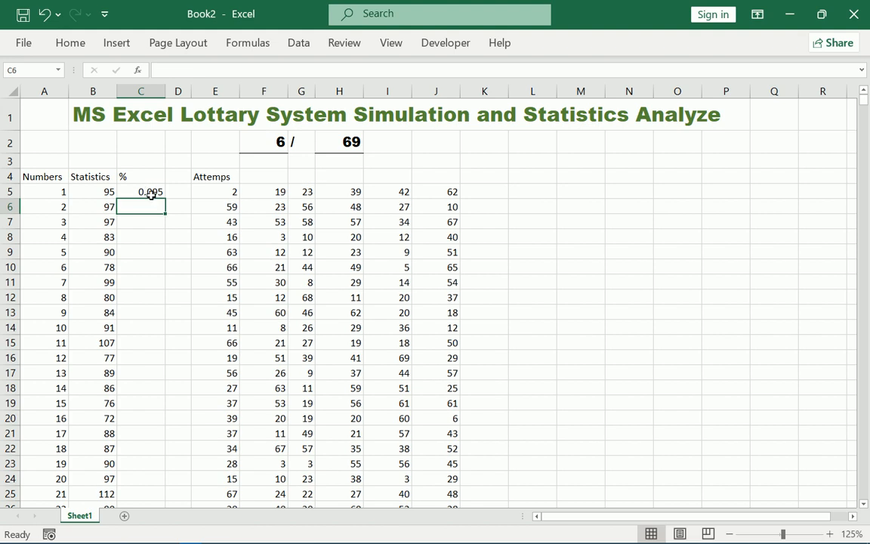
Step: Fill the percentage formula from C5 down the % column for all listed numbers
left_click(151, 193)
double_click(166, 197)
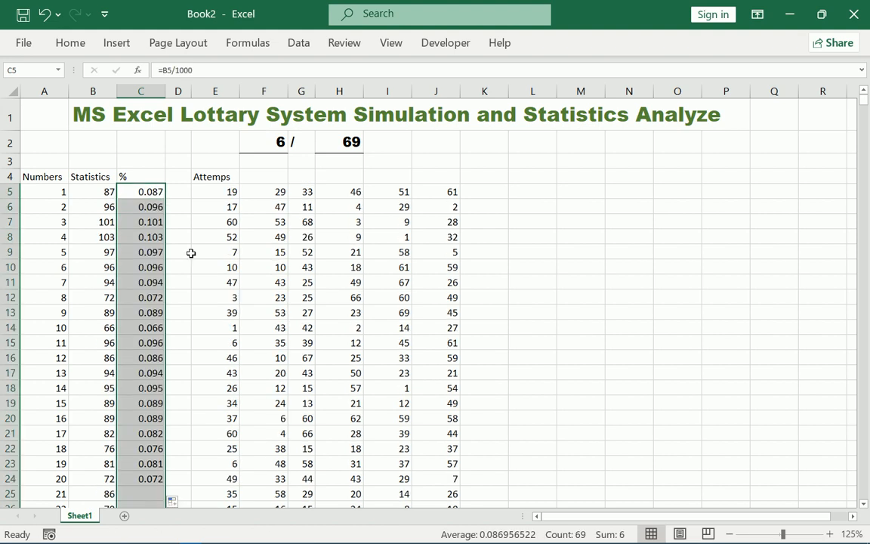
left_click(176, 218)
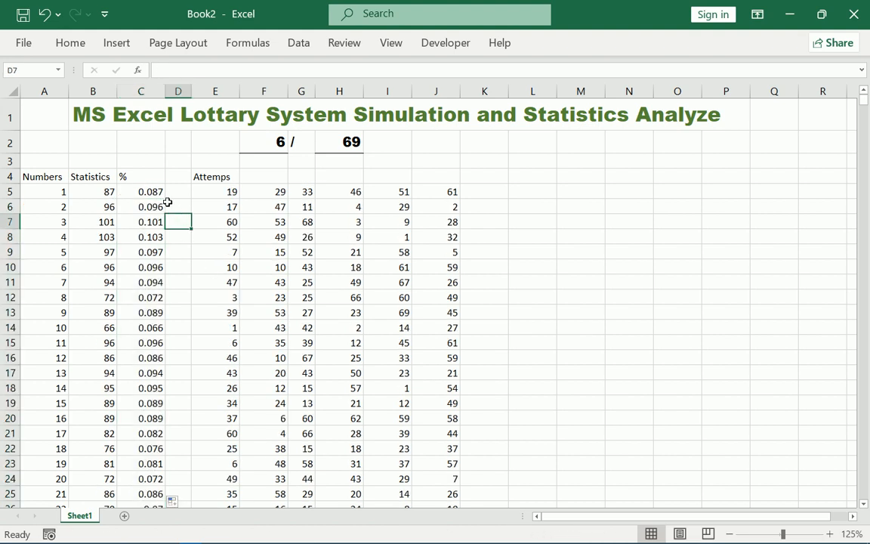
Step: Start a Greater Than highlight rule for the percentages in C5:C73
left_click_drag(153, 190, 155, 451)
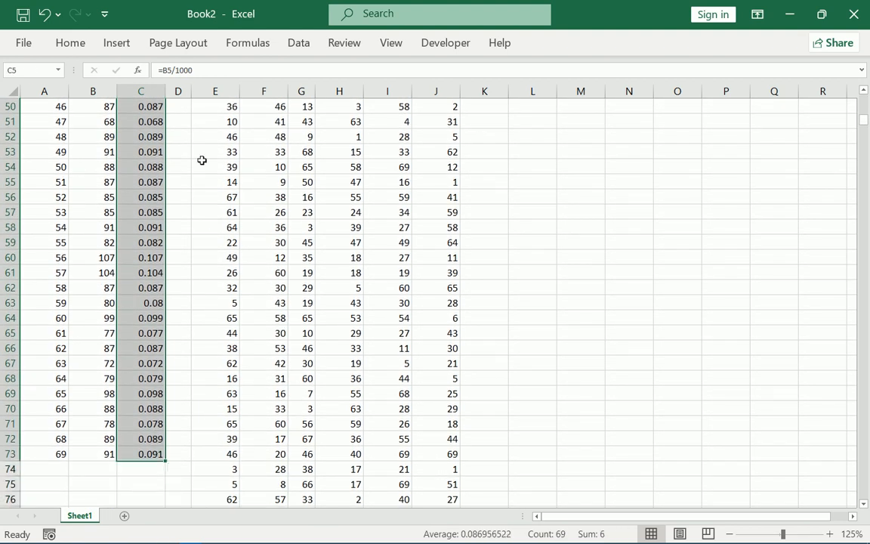
left_click(63, 44)
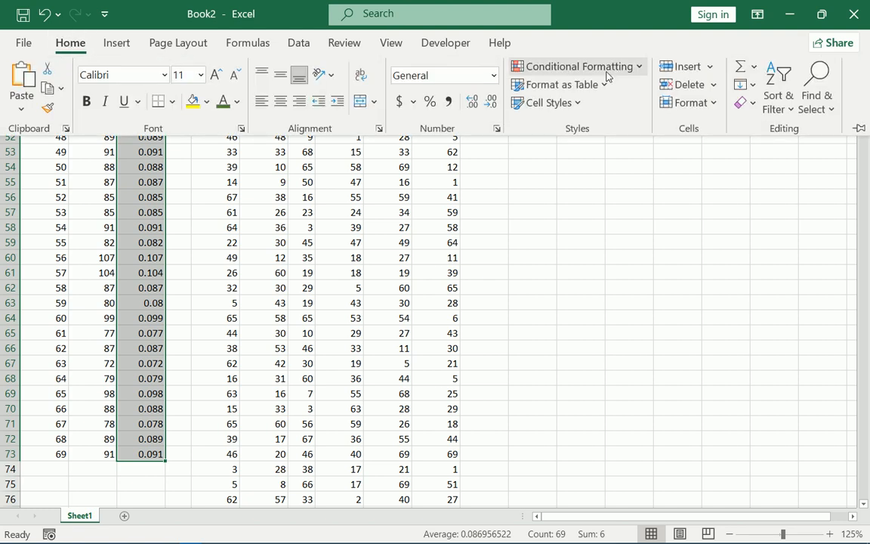
left_click(608, 68)
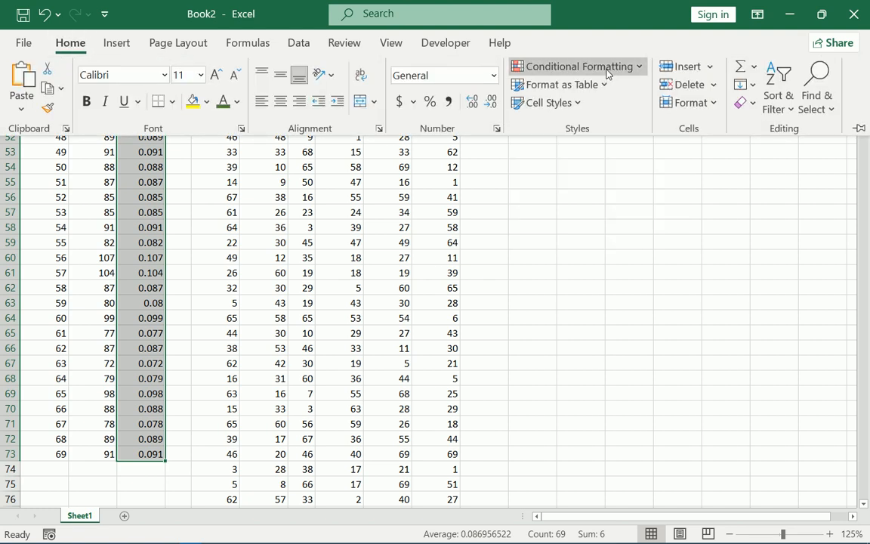
mouse_move(609, 96)
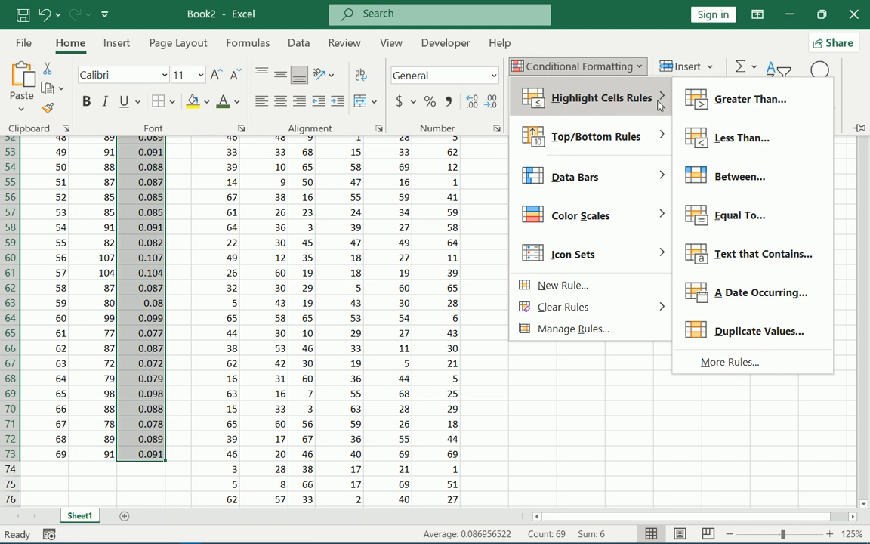
left_click(758, 103)
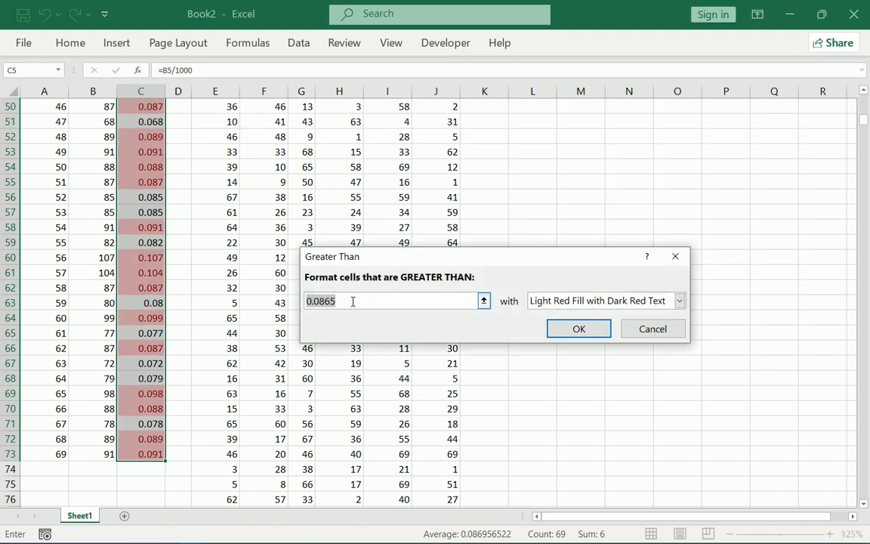
Step: Set the Greater Than threshold to 0.09 and check which percentages it highlights
scroll(347, 280, "up", 10)
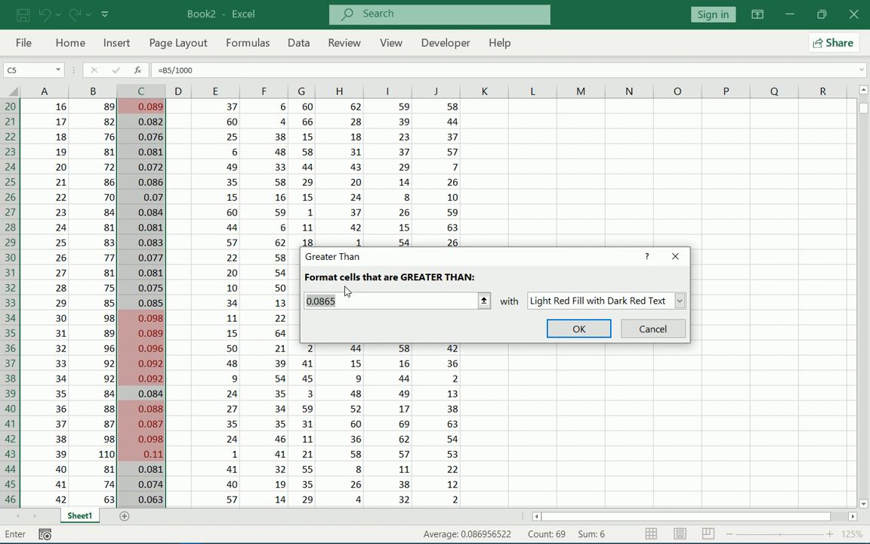
scroll(349, 302, "up", 3)
left_click(326, 301)
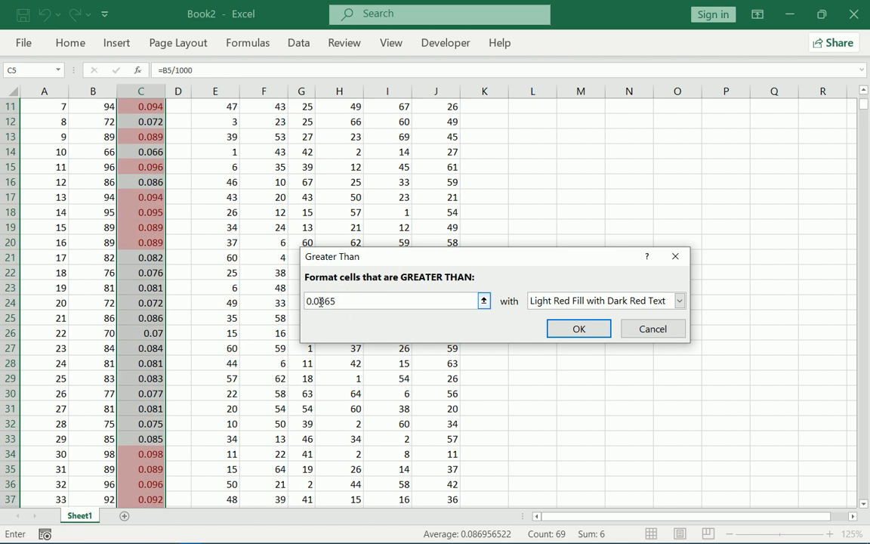
left_click_drag(321, 302, 371, 304)
type("9")
scroll(181, 242, "up", 4)
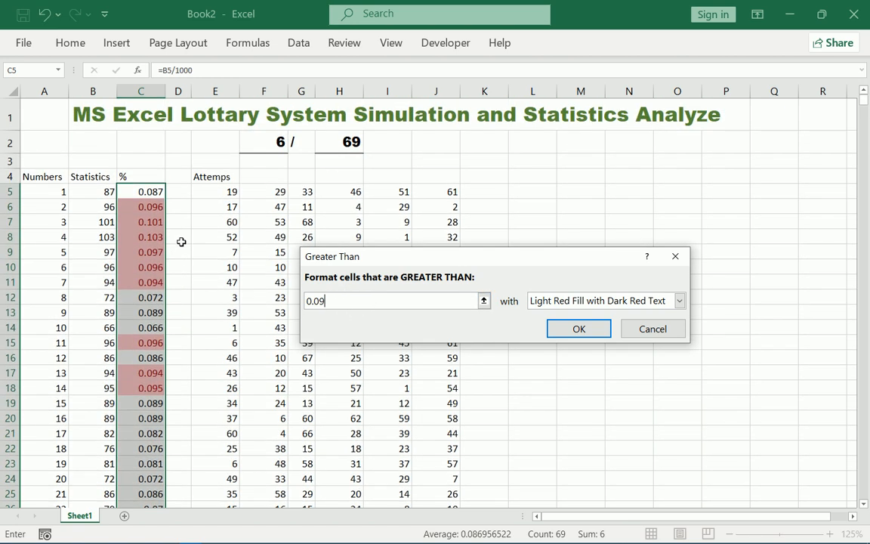
scroll(181, 241, "down", 13)
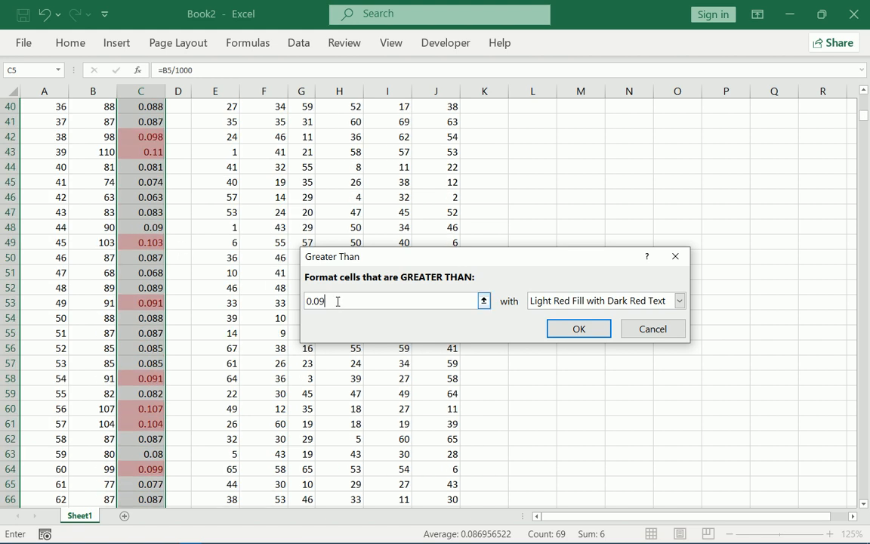
Step: Raise the threshold to 0.098 and apply the rule with Light Red Fill with Dark Red Text
type("8")
scroll(178, 253, "up", 11)
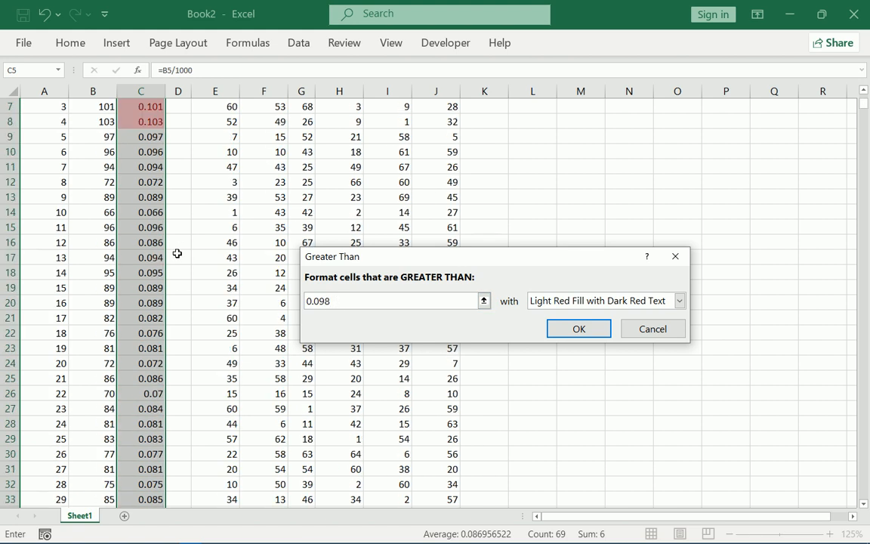
scroll(178, 254, "up", 2)
scroll(175, 251, "down", 10)
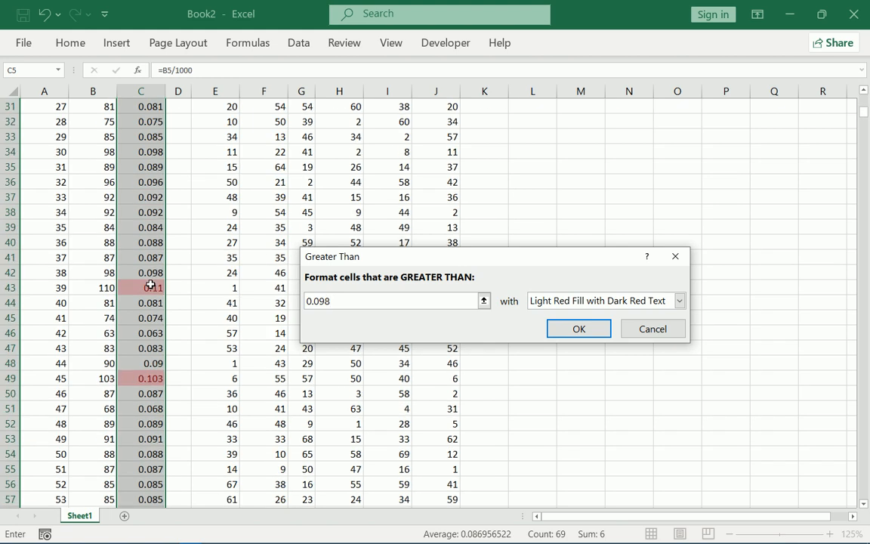
scroll(151, 286, "down", 8)
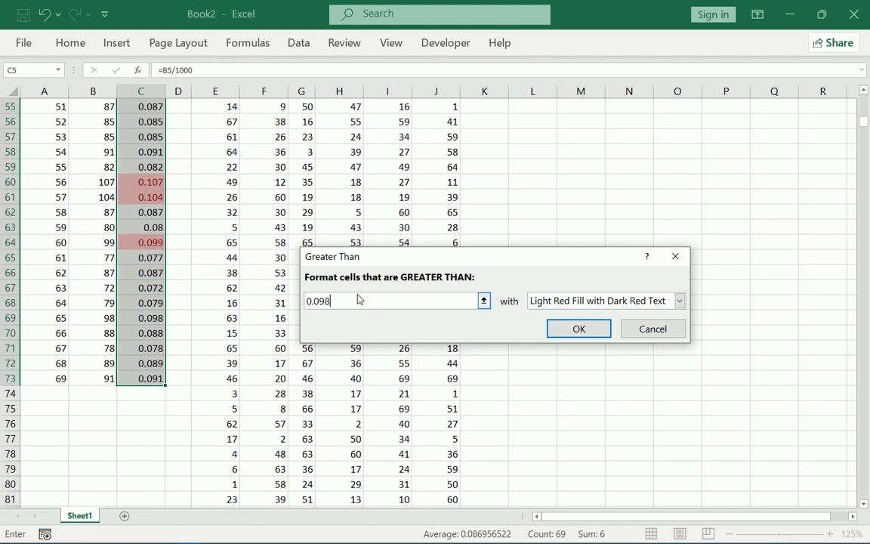
left_click(586, 332)
Step: Set the quantity of numbers per draw in F2 to 7
scroll(259, 287, "up", 4)
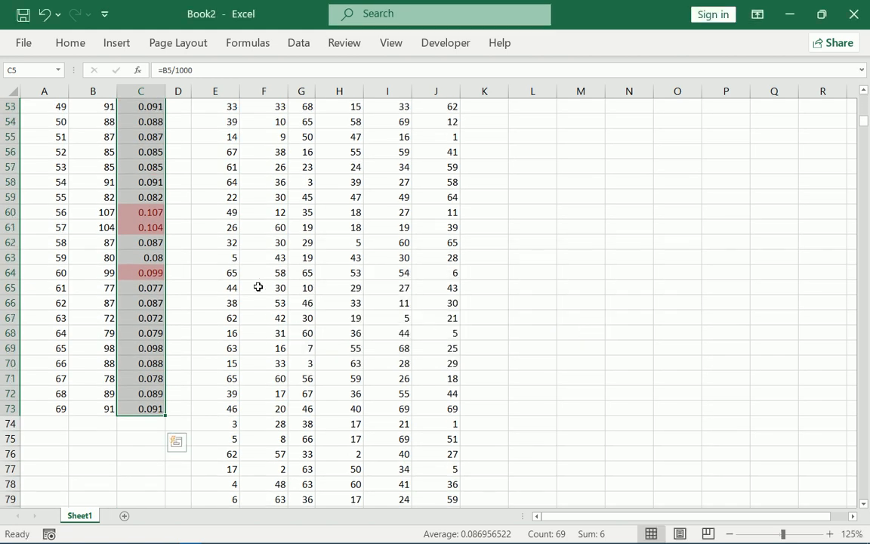
scroll(155, 253, "up", 9)
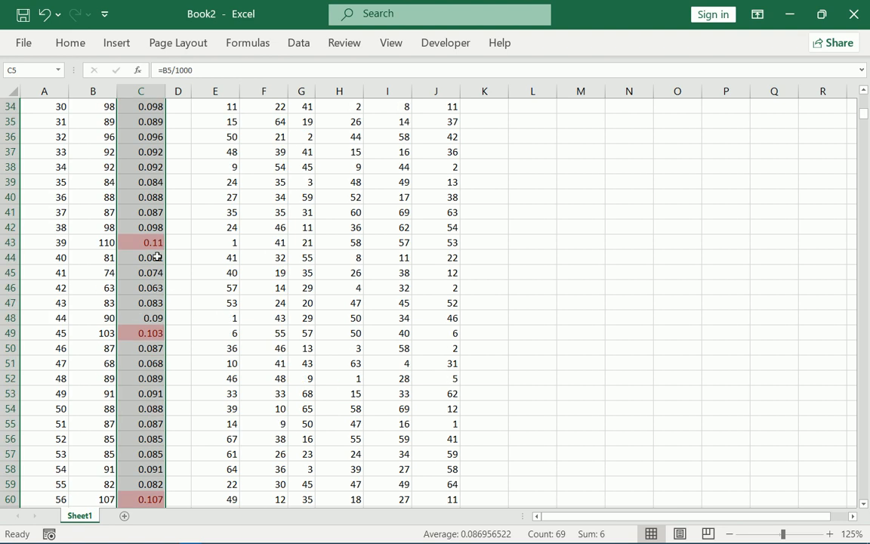
scroll(153, 257, "up", 5)
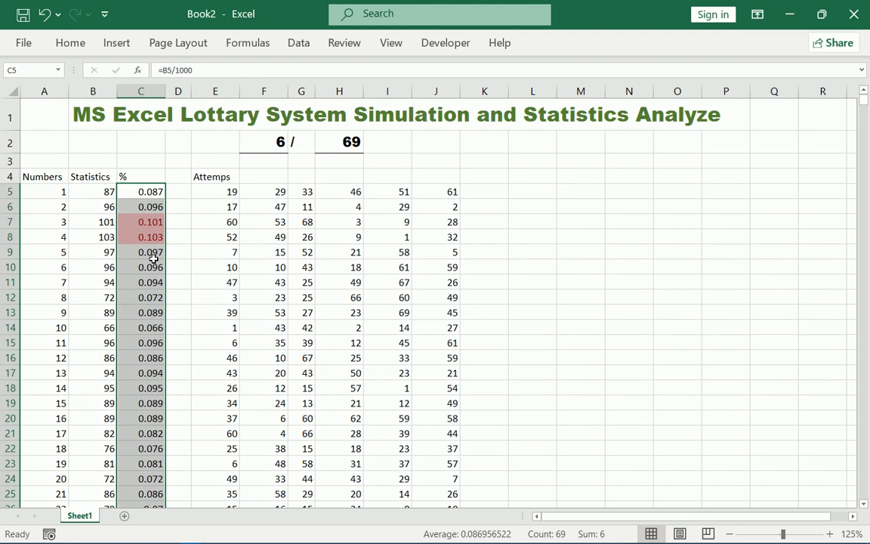
left_click(55, 221)
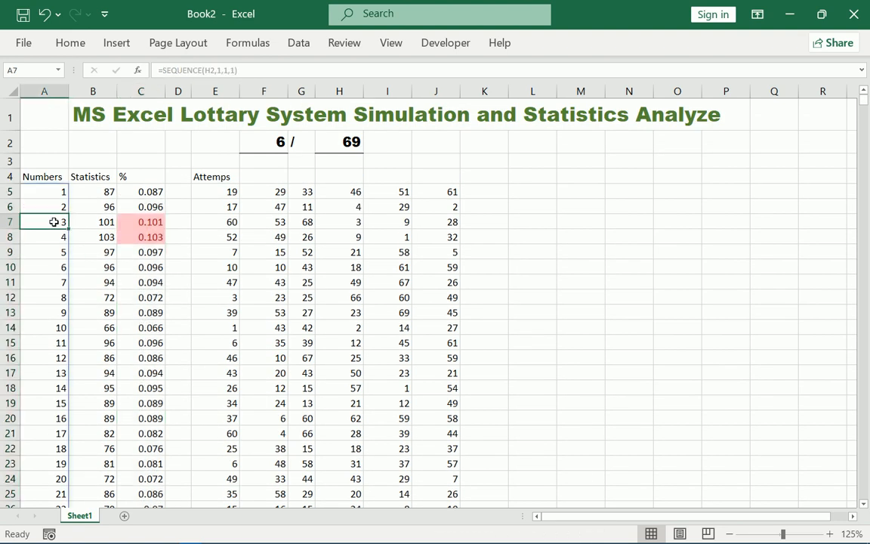
left_click(281, 225)
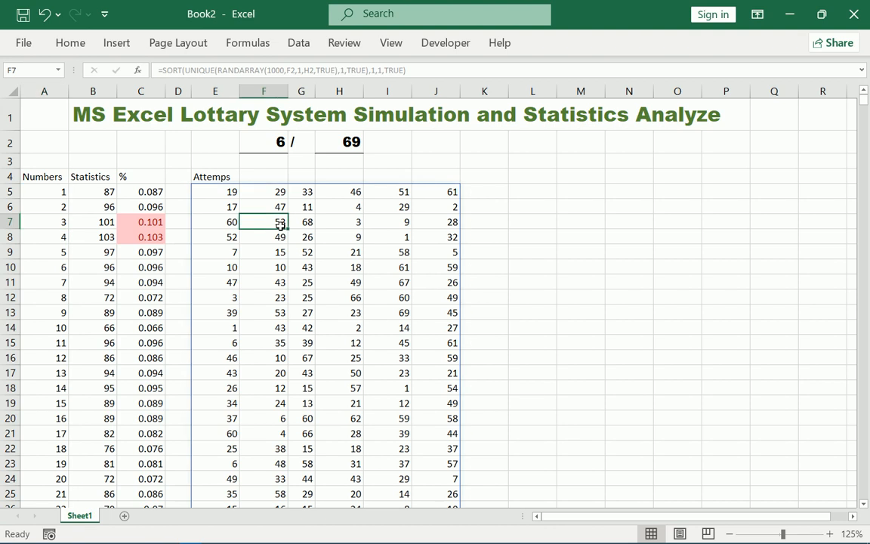
double_click(280, 142)
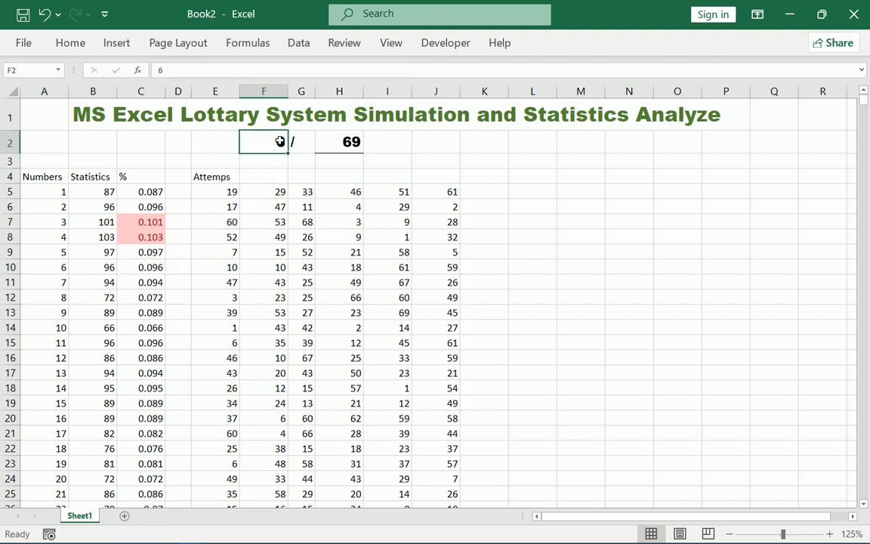
double_click(280, 141)
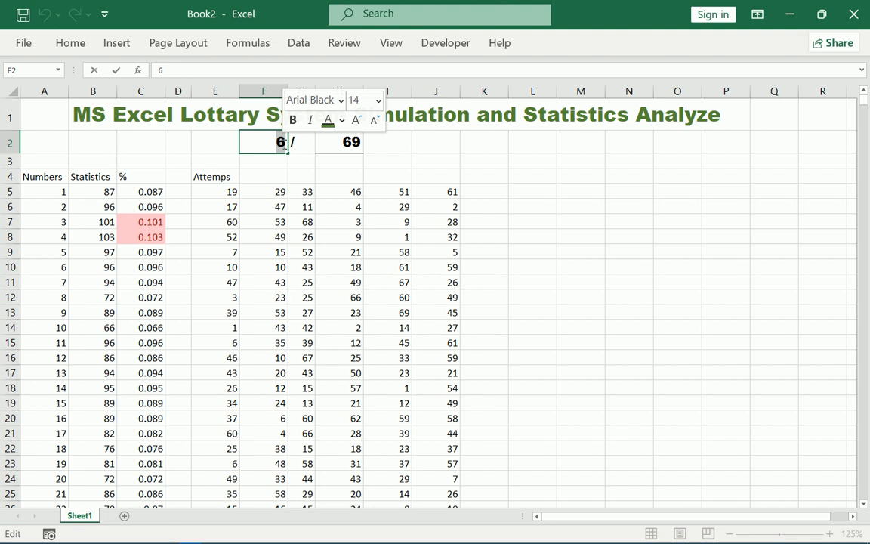
type("7")
key("Return")
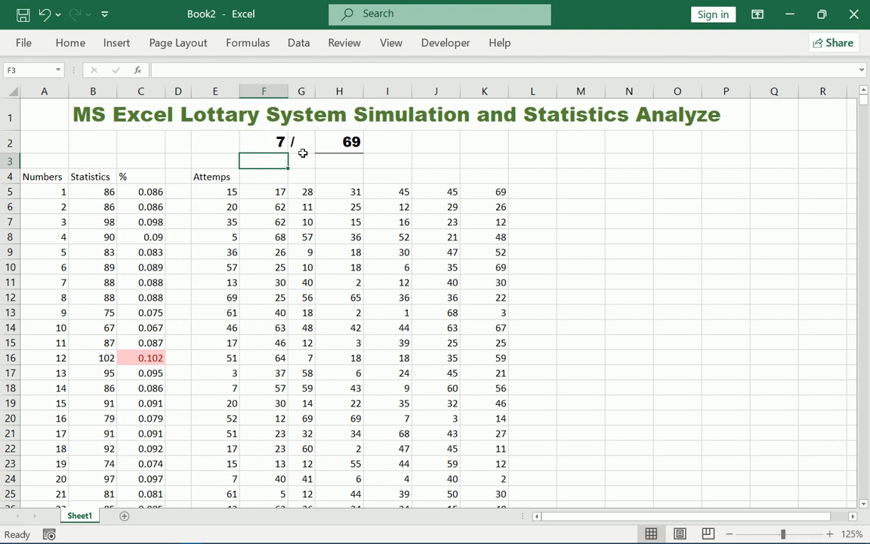
Step: Check the highlighted percentages for the seven-number draws and set the quantity per draw in F2 back to 6
scroll(148, 318, "down", 11)
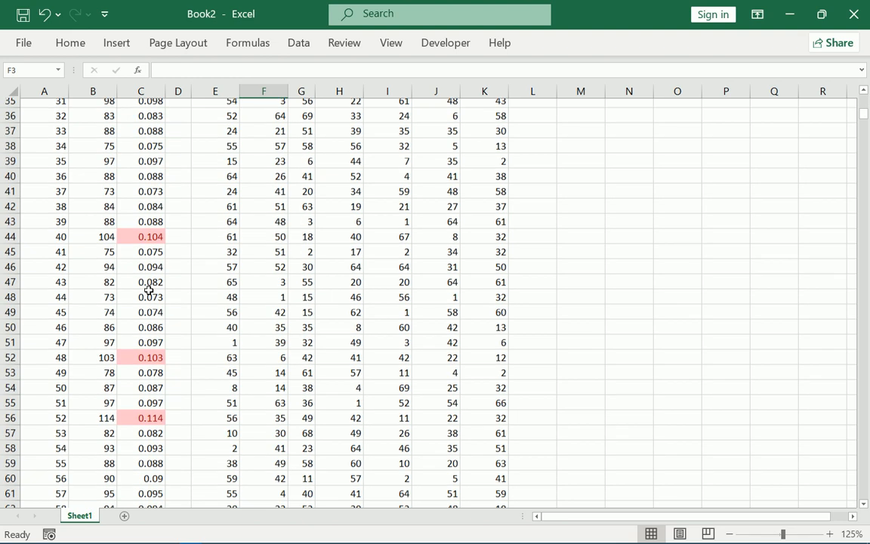
scroll(149, 290, "down", 8)
scroll(149, 283, "up", 12)
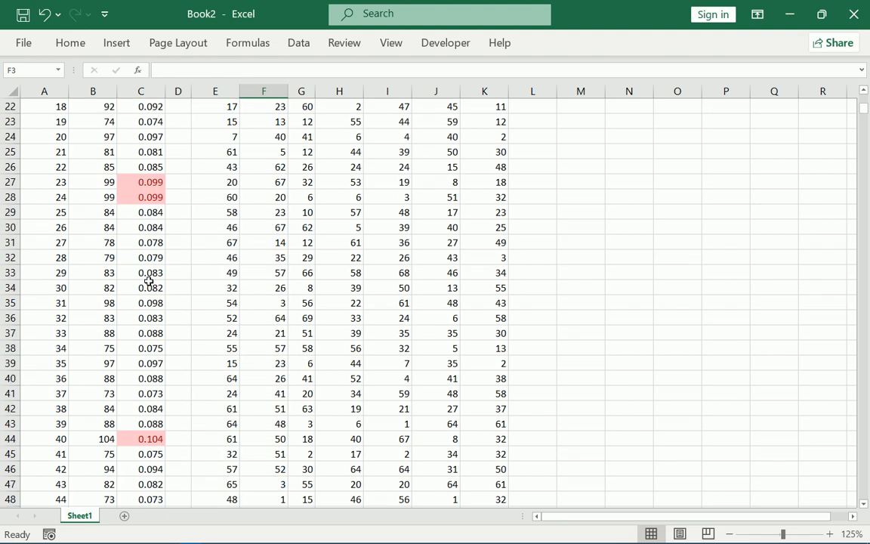
scroll(149, 281, "up", 7)
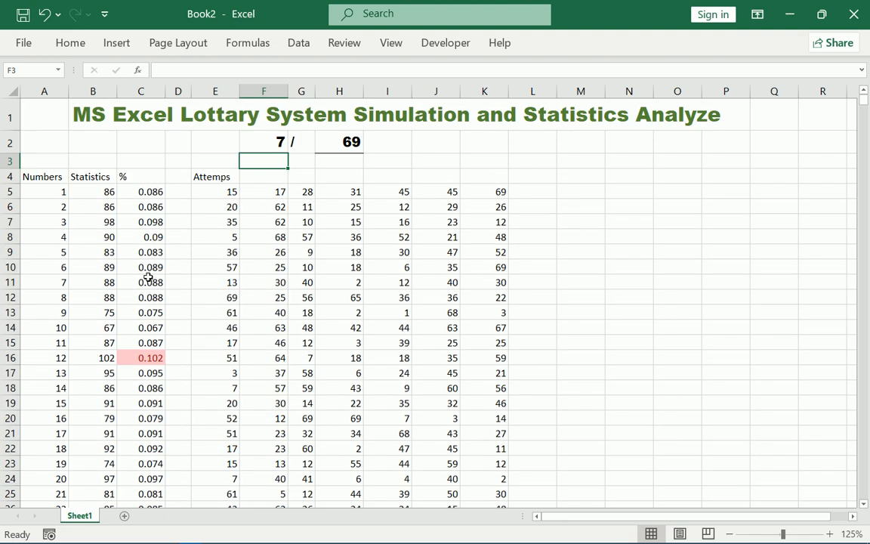
left_click(281, 142)
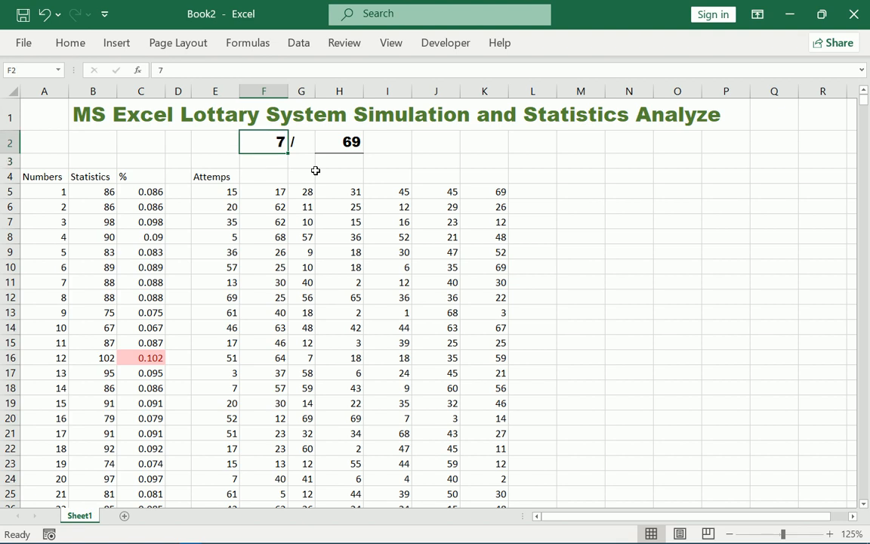
type("6")
key("Return")
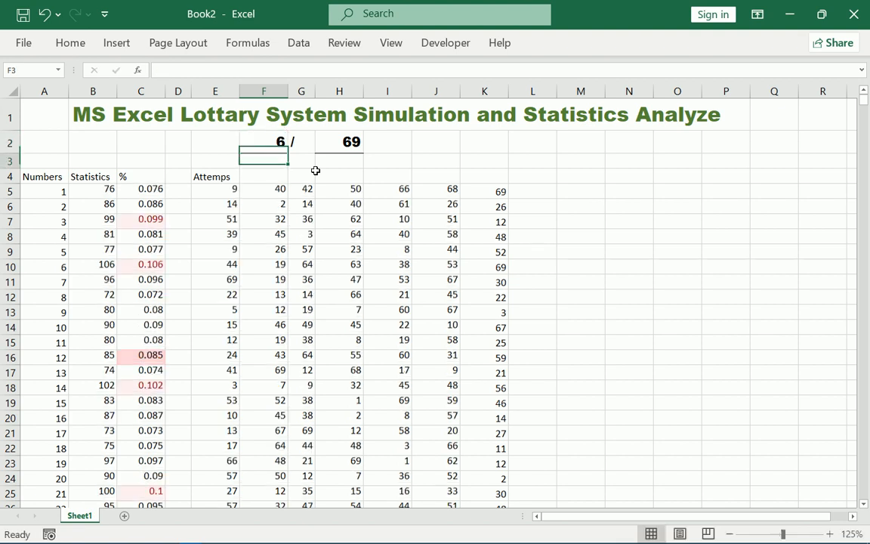
left_click(242, 200)
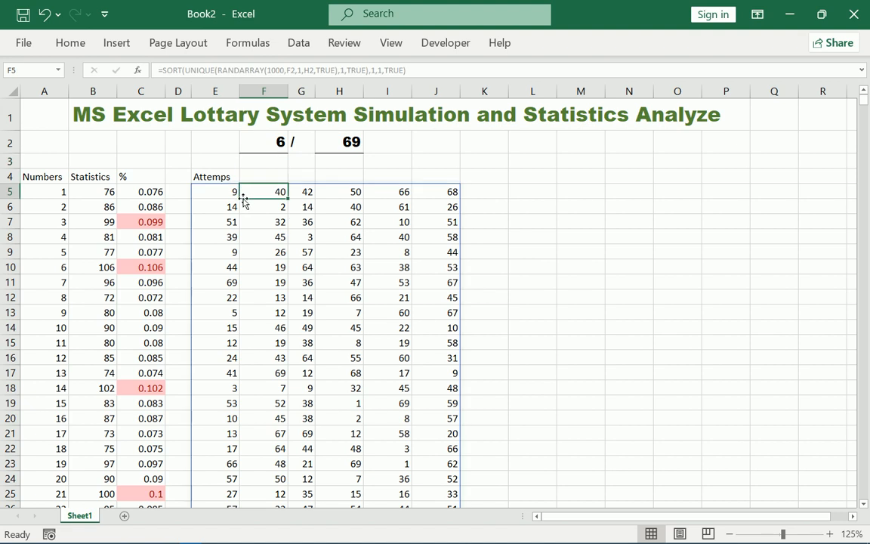